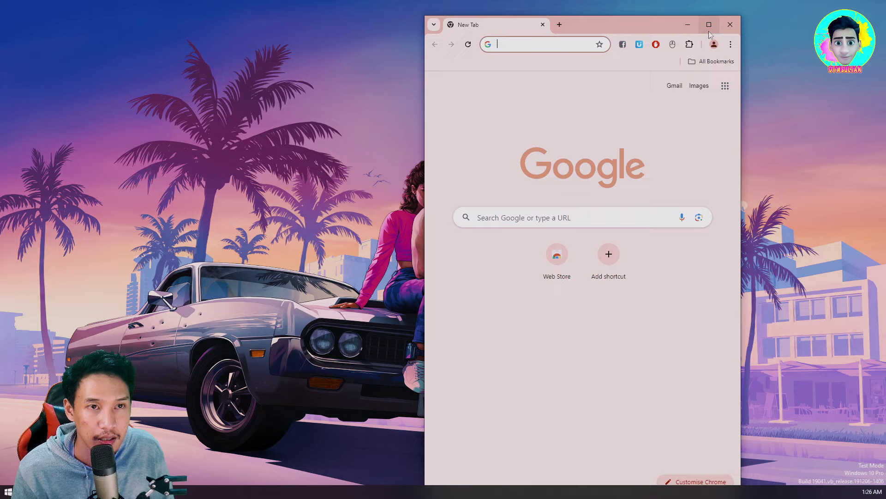
Maximise the Chrome window and search Google for 'facebook'.
click(710, 28)
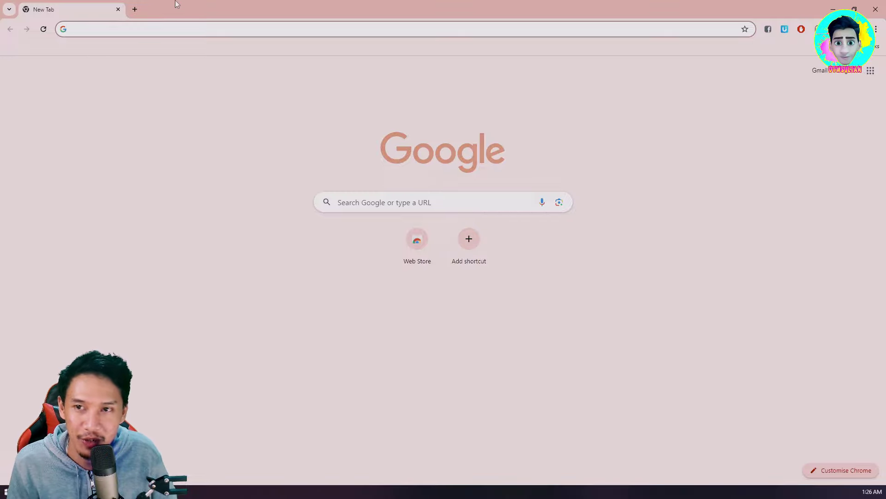
click(125, 27)
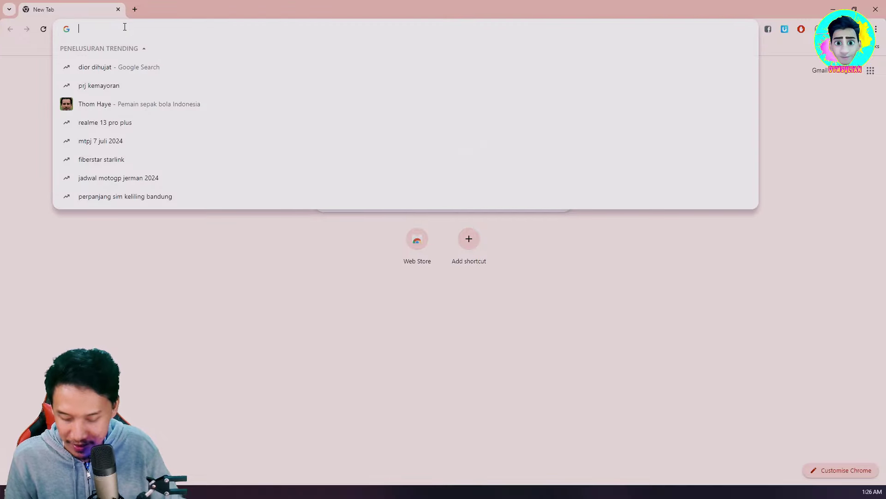
text(ff)
key(Escape)
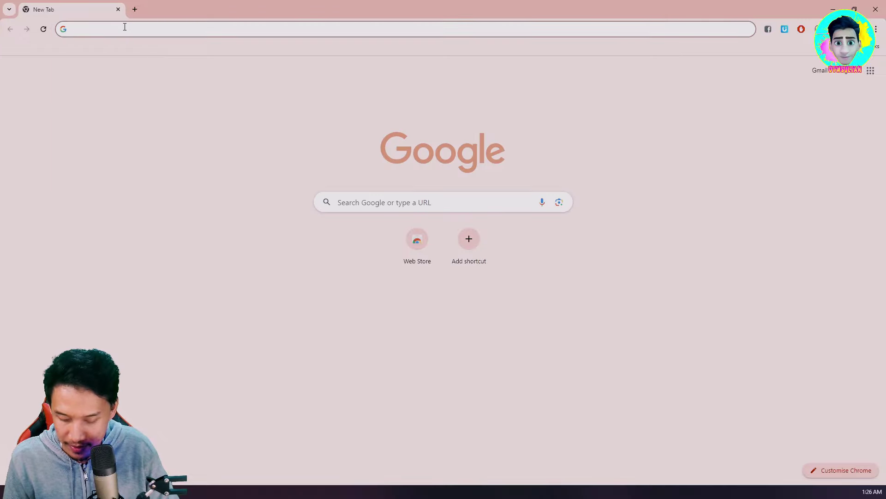
text(facebook)
key(Return)
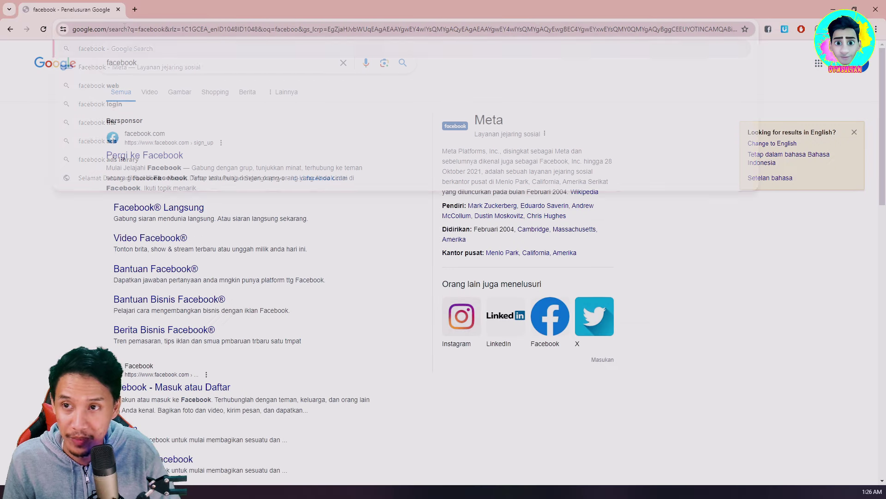
Open Facebook from the results, then replace its address with free.facebook.com.
click(129, 155)
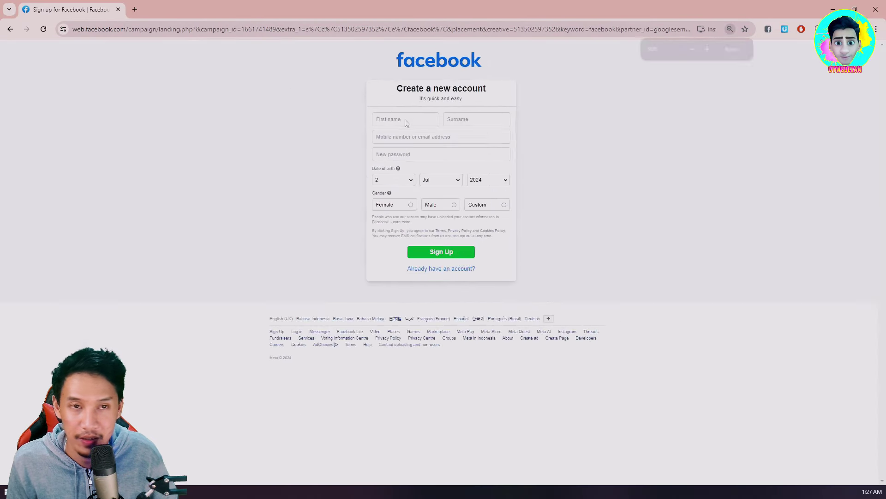
scroll(406, 122, up, 8)
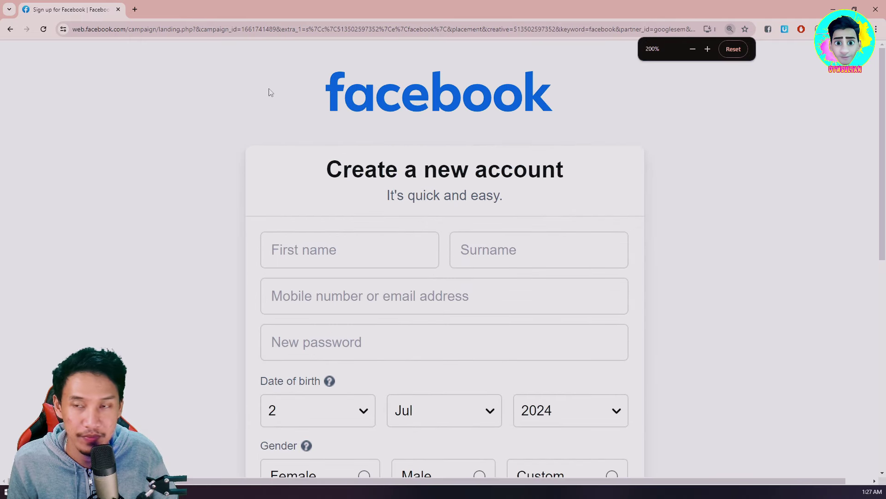
click(131, 31)
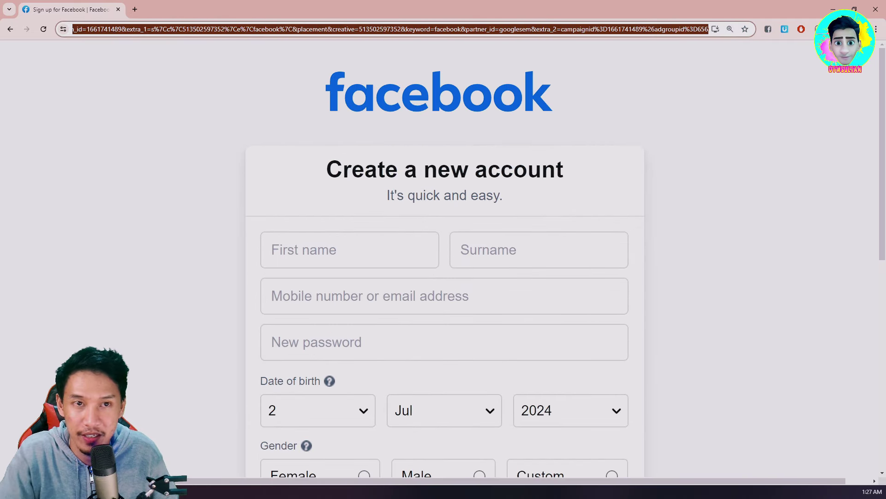
click(241, 24)
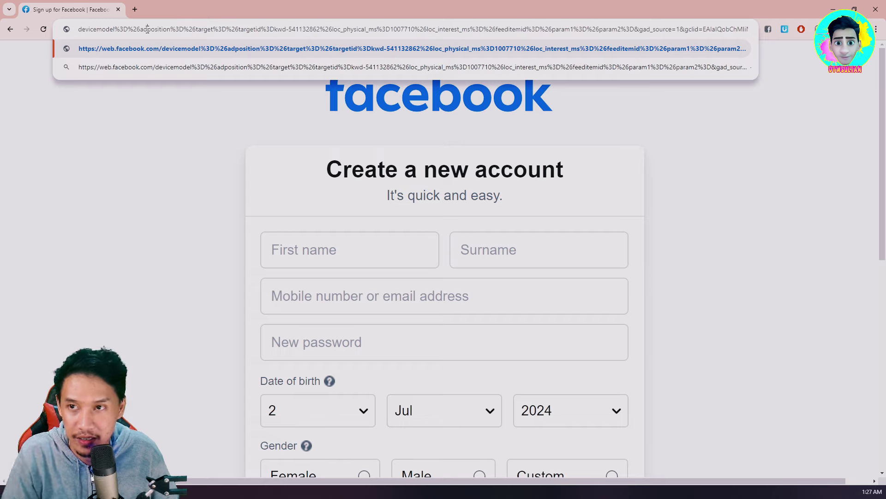
key(ctrl+a)
key(BackSpace)
text(fr)
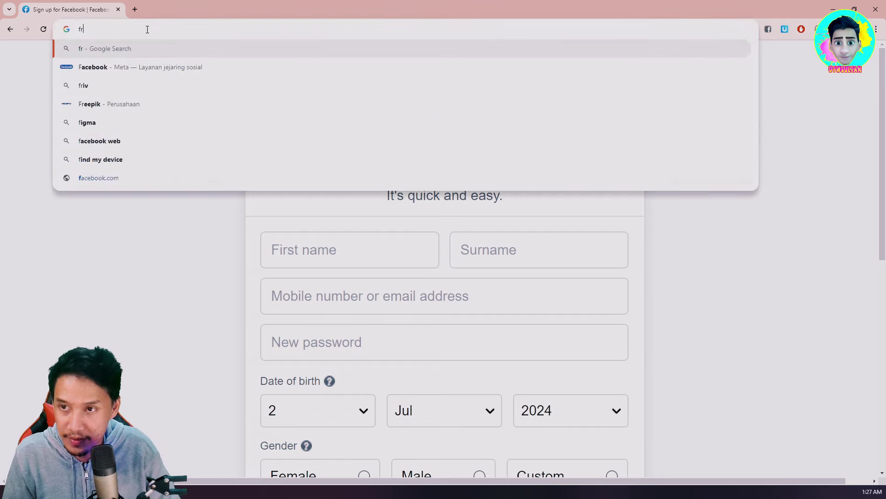
text(ee.fa)
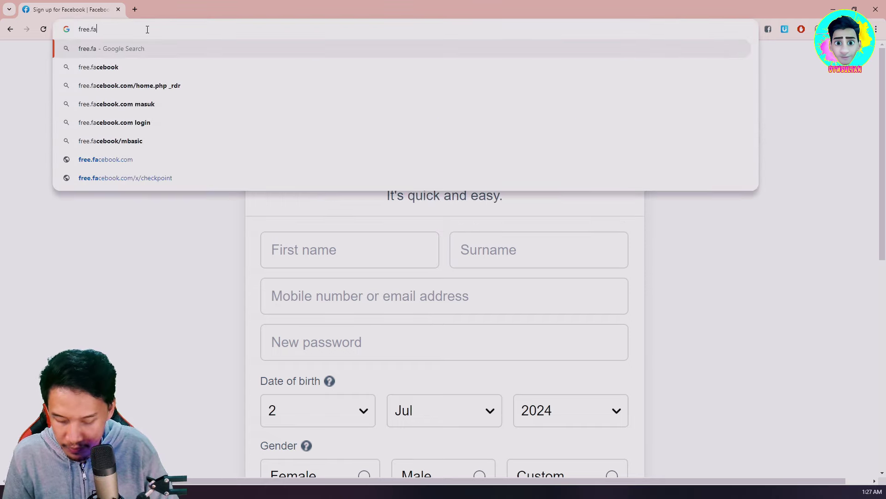
text(cebook.com)
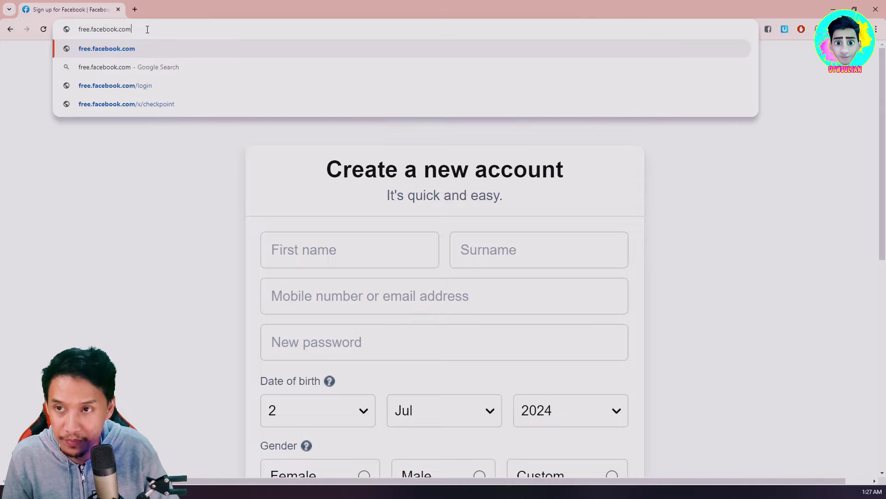
key(Return)
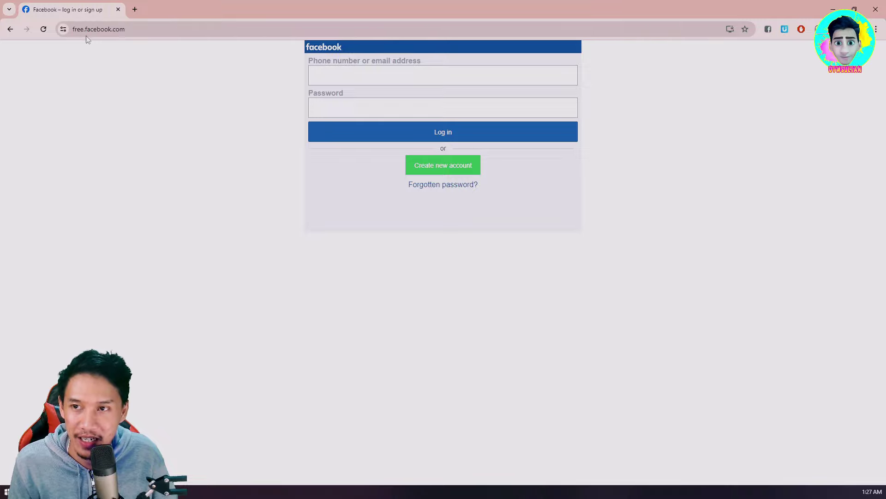
In a new tab, search 'numasamail' and open the NumasaMail temporary email site.
click(135, 10)
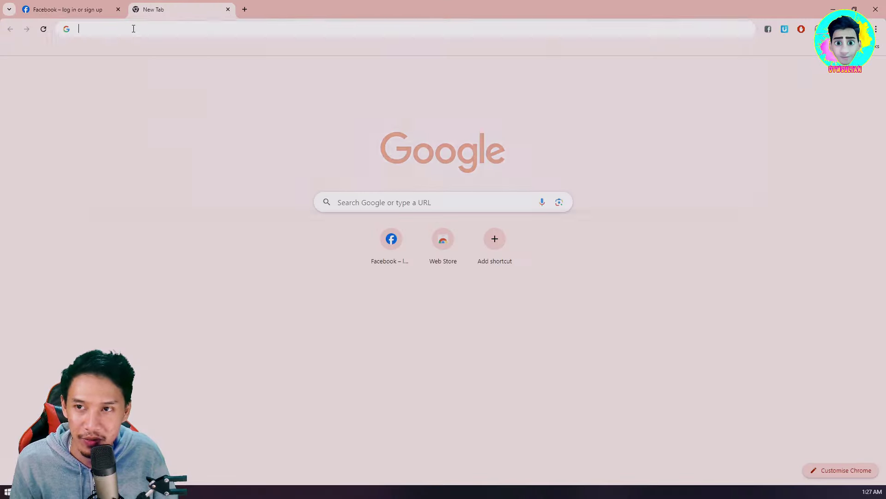
click(133, 28)
text(numasamail)
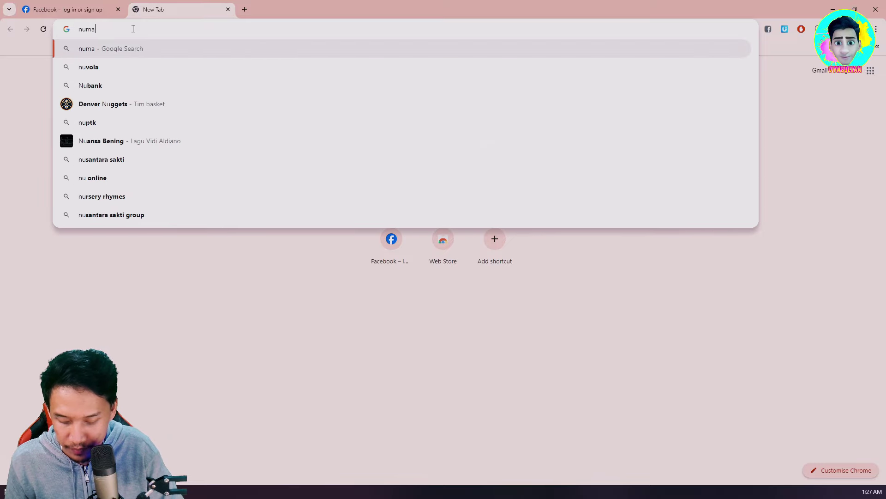
key(Return)
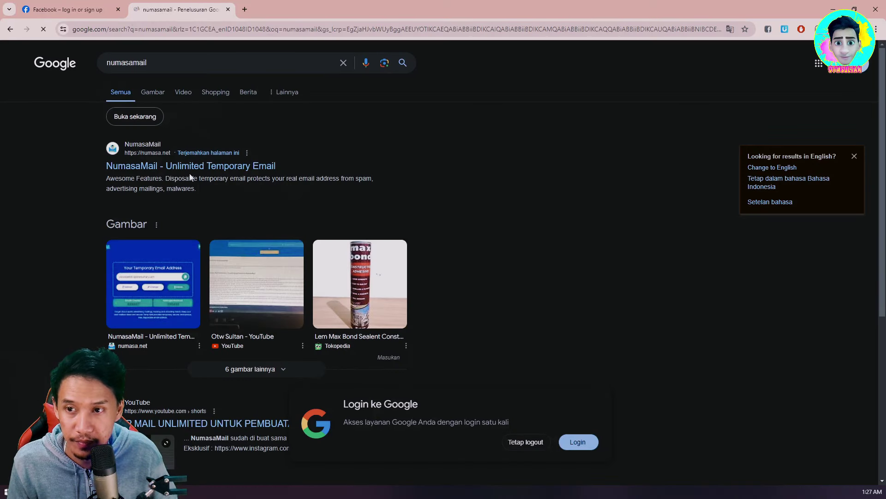
click(191, 167)
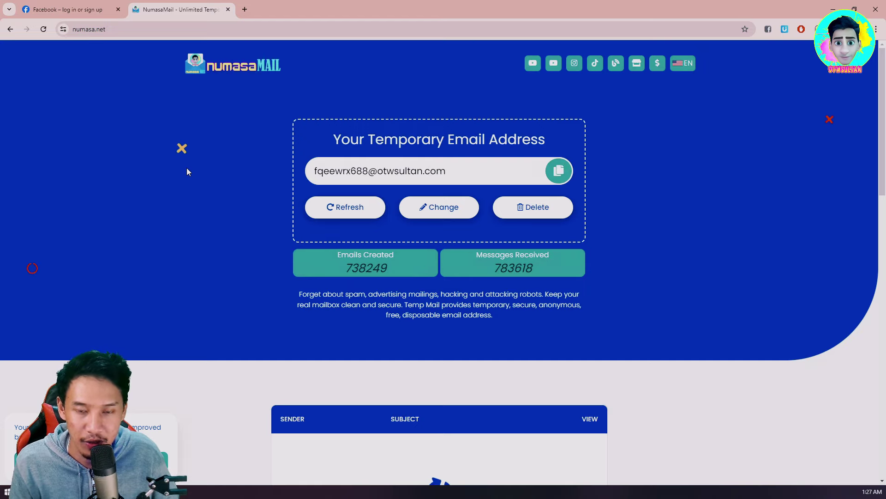
scroll(497, 272, down, 1)
scroll(496, 271, down, 2)
scroll(475, 269, up, 2)
Start a new Facebook account and enter the full name and email address.
click(66, 9)
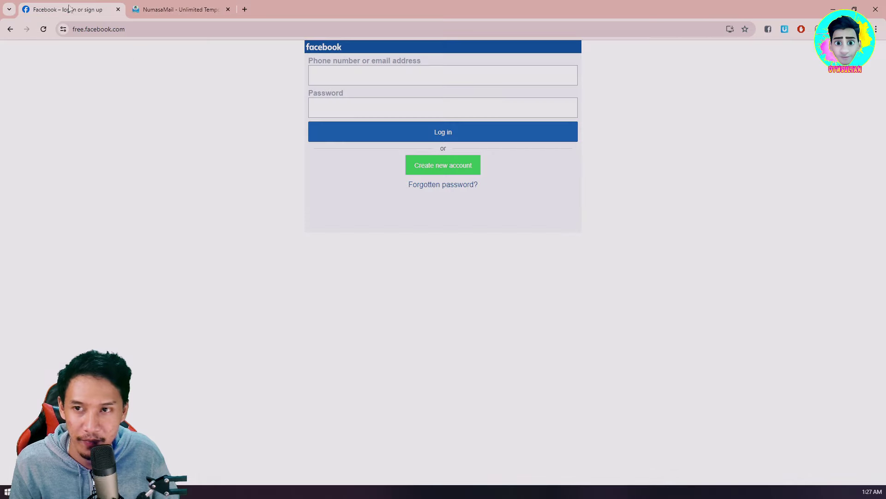
triple_click(439, 185)
click(435, 171)
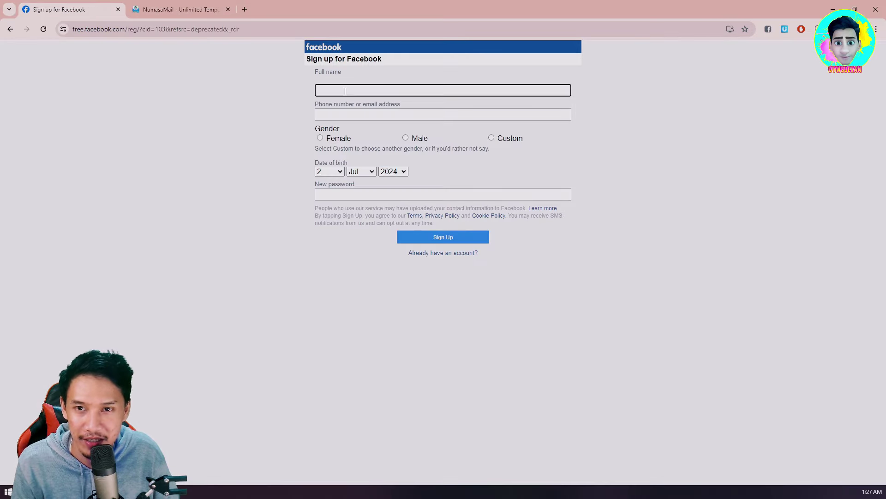
click(345, 91)
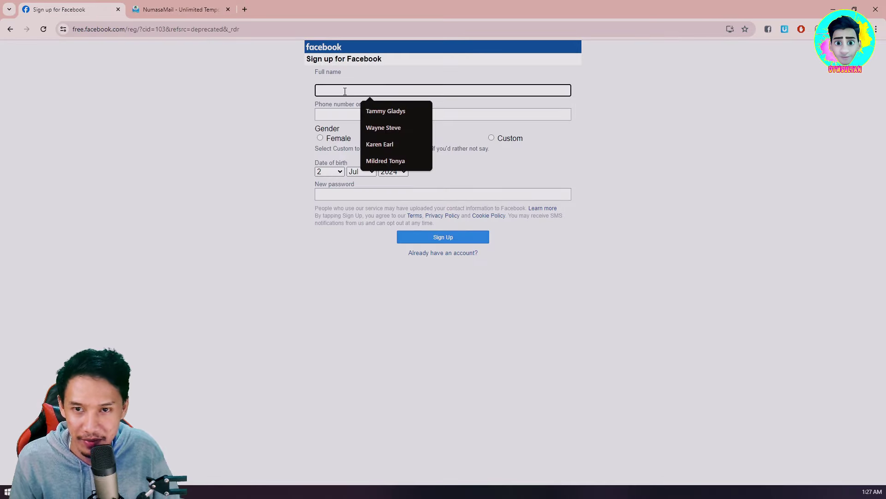
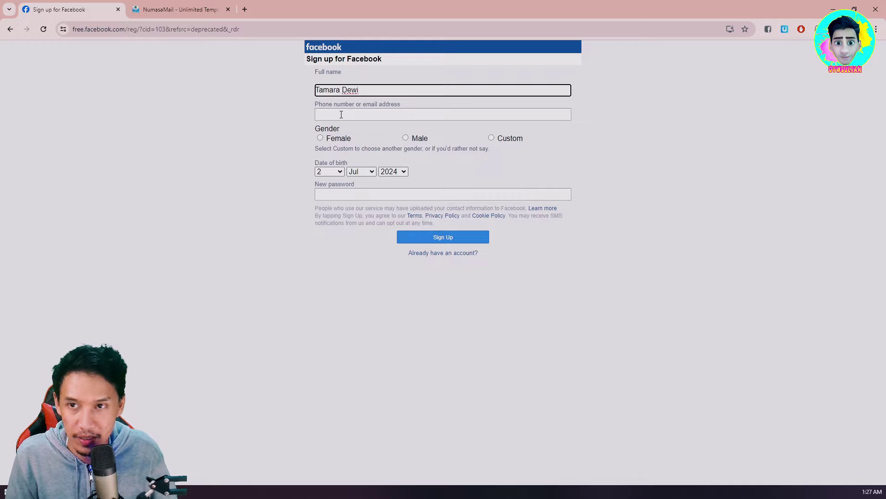
click(342, 114)
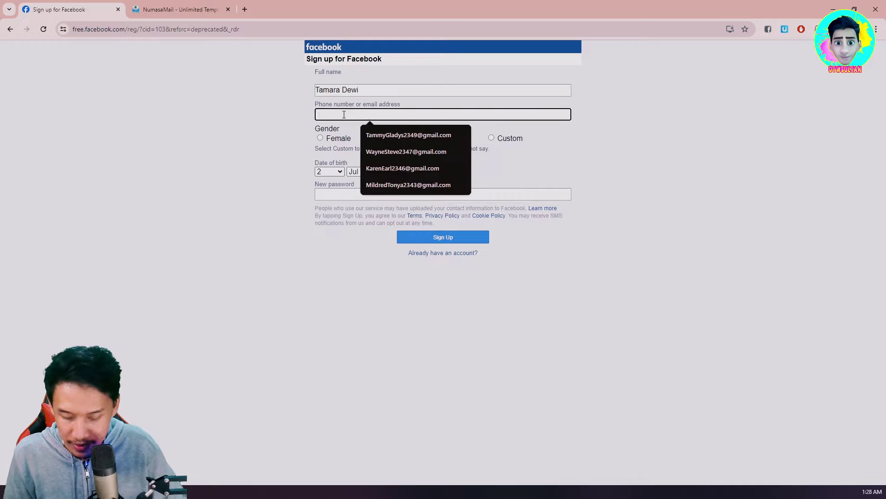
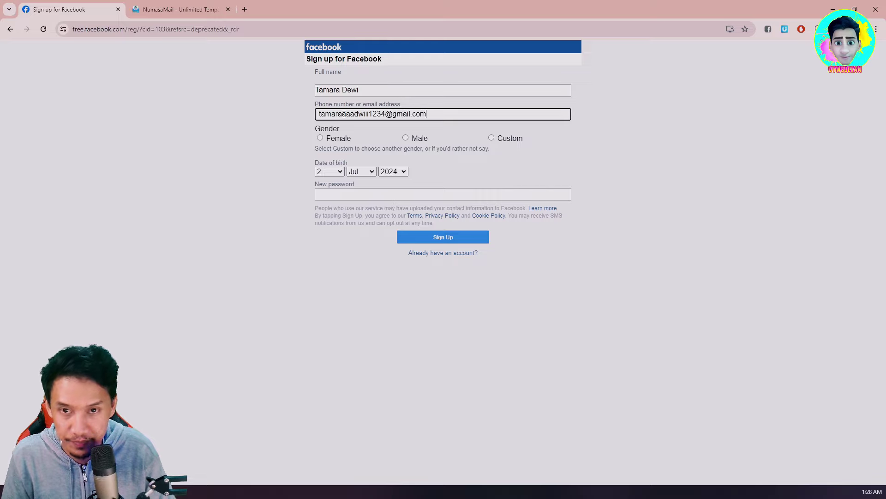
Choose Female, set the birth year to 1993, and enter a new password.
click(321, 138)
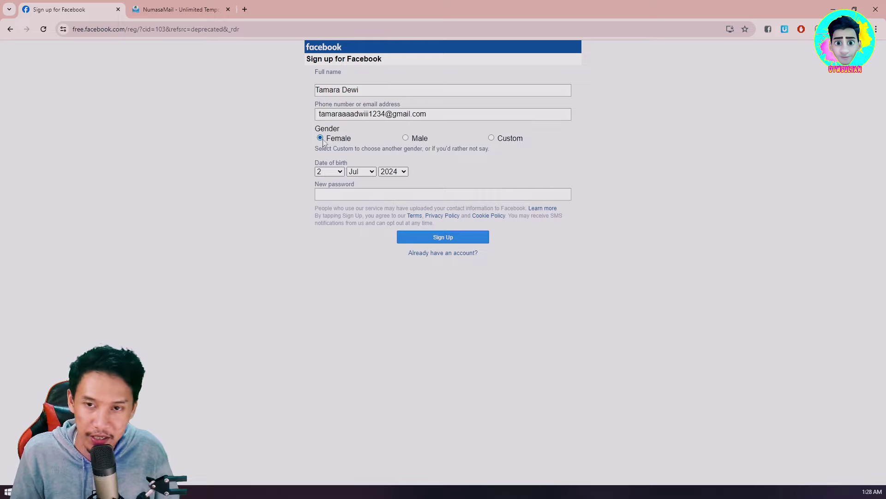
click(401, 172)
scroll(407, 360, down, 1)
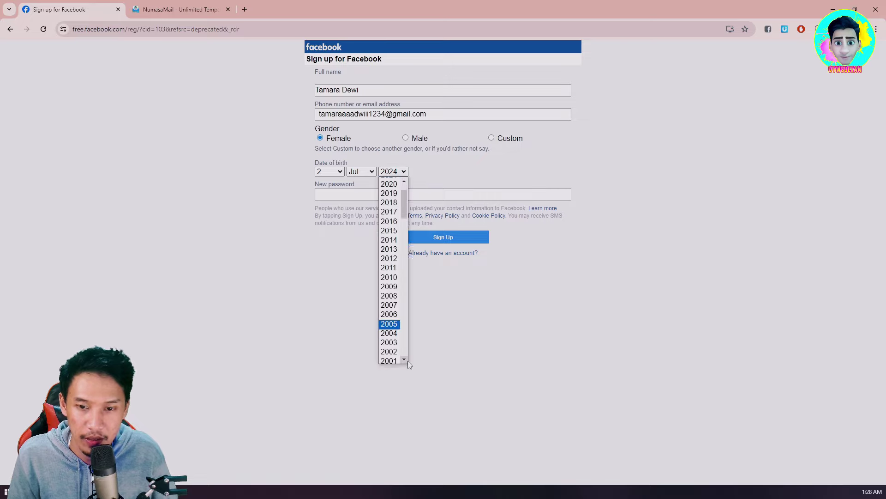
scroll(408, 361, down, 4)
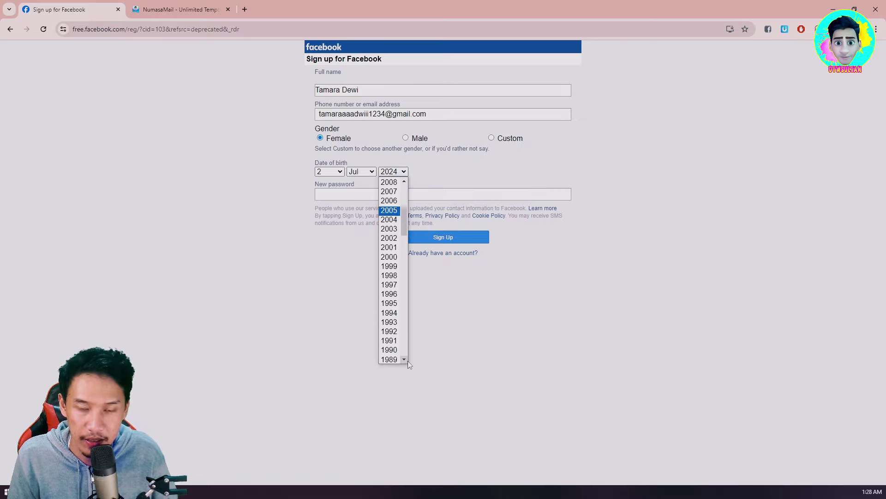
click(390, 322)
click(354, 194)
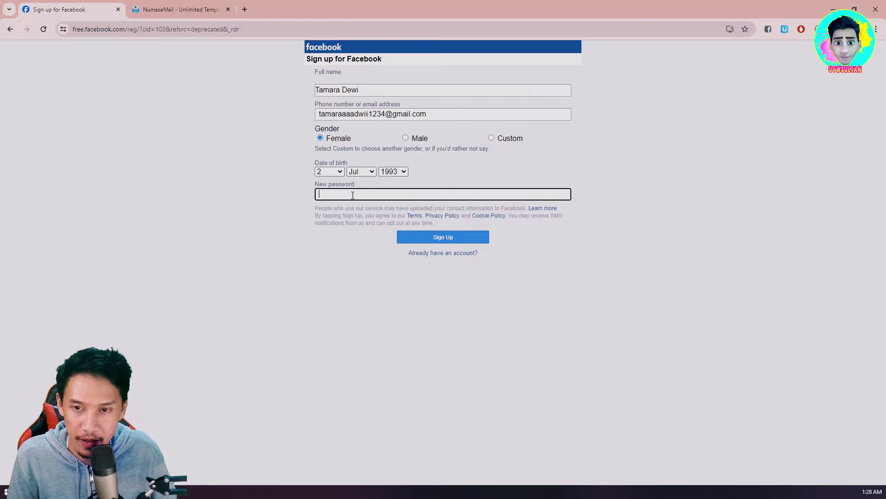
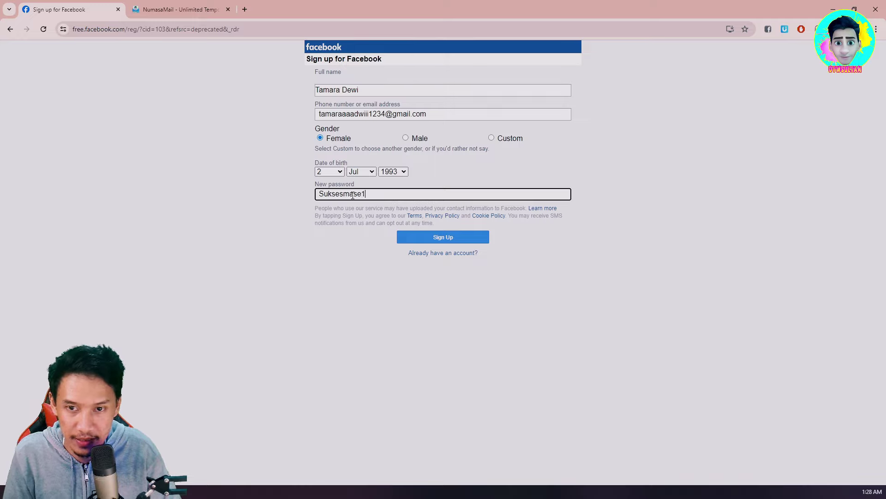
Submit the sign-up form and decline saving one-tap login with Not Now.
click(428, 241)
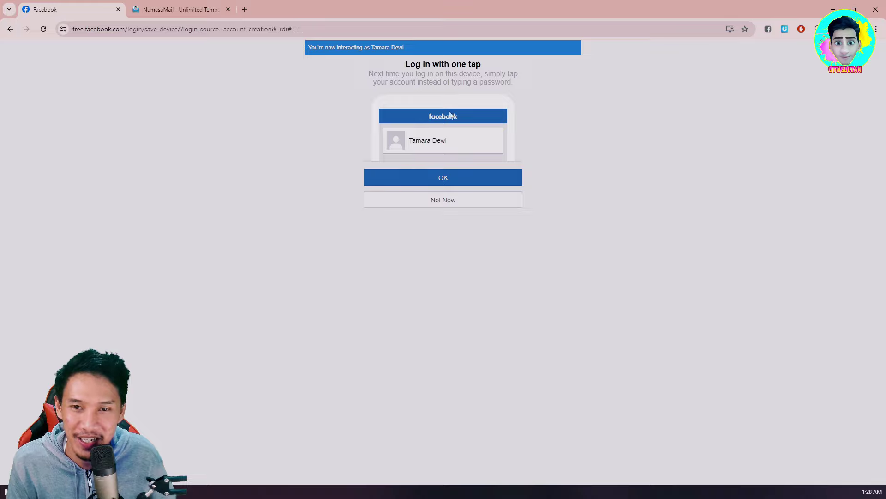
click(448, 204)
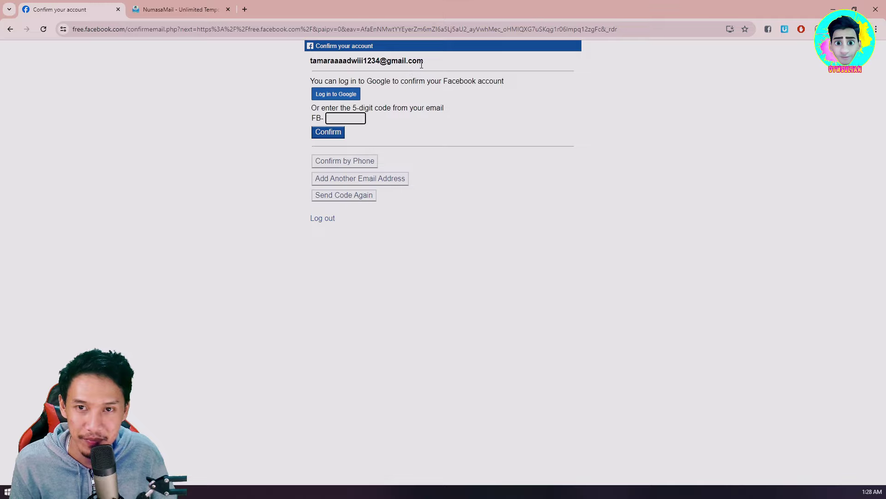
Copy the NumasaMail address and add it as another email on the confirmation page.
click(342, 185)
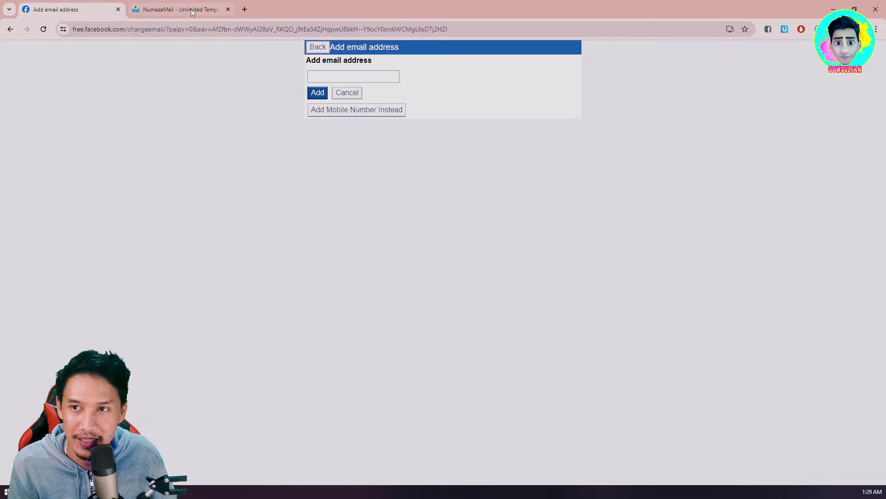
click(176, 9)
click(558, 171)
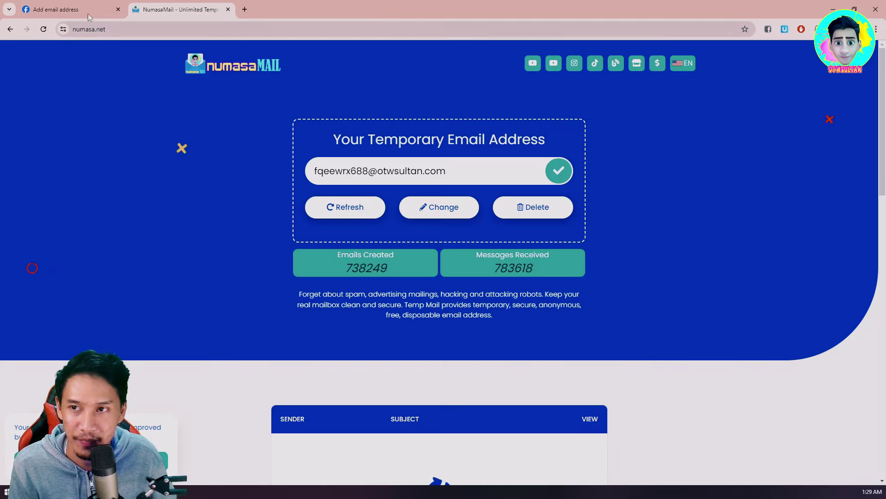
click(72, 9)
click(331, 77)
key(ctrl+v)
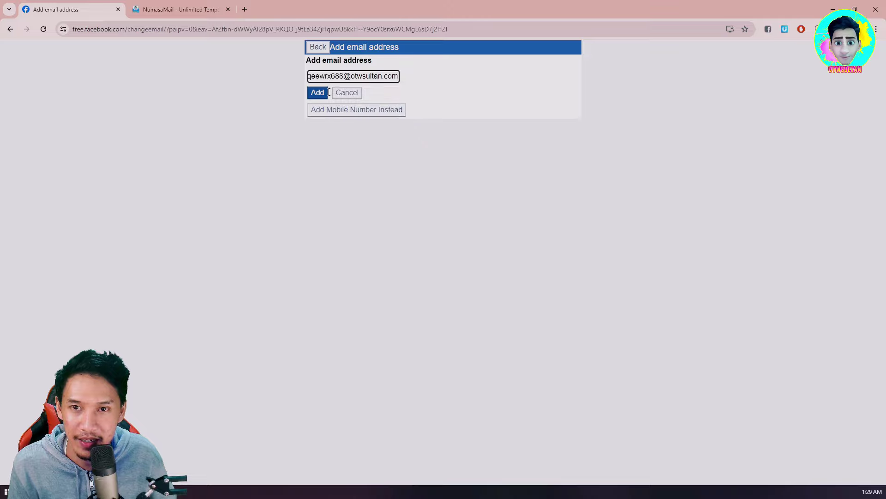
click(318, 94)
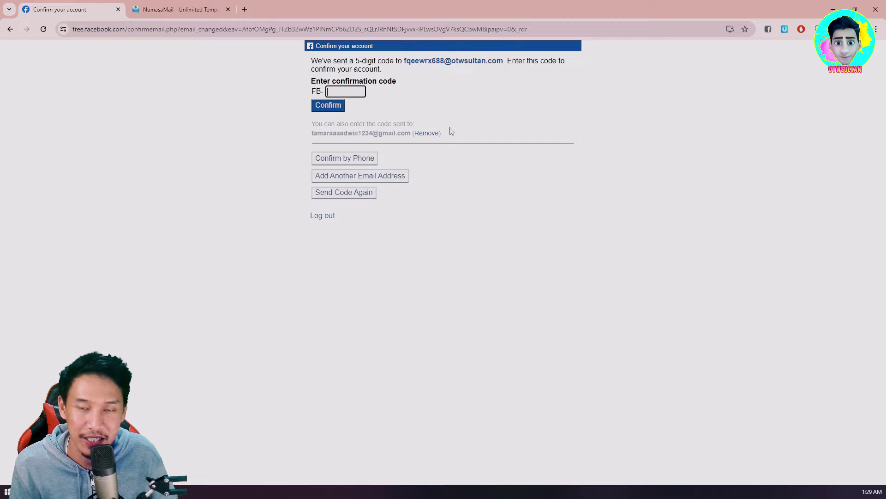
Refresh the NumasaMail inbox to look for Facebook's confirmation code.
click(876, 29)
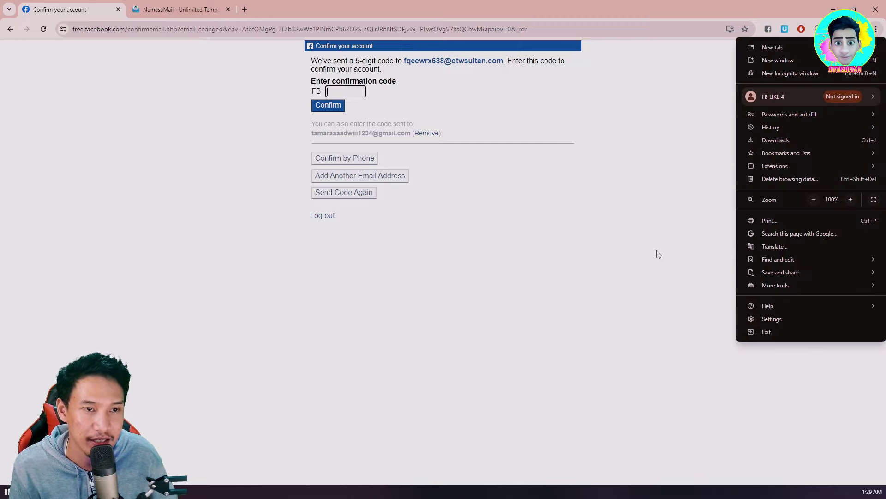
click(658, 254)
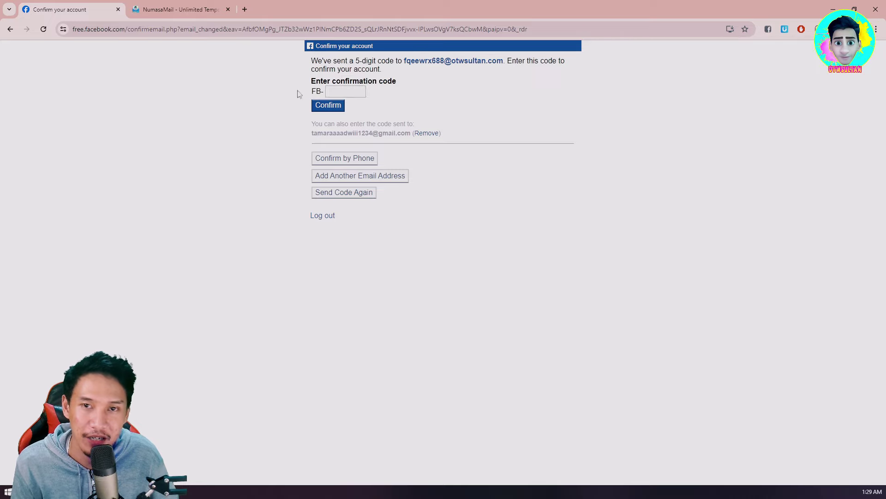
click(183, 6)
scroll(457, 184, down, 4)
scroll(457, 184, up, 3)
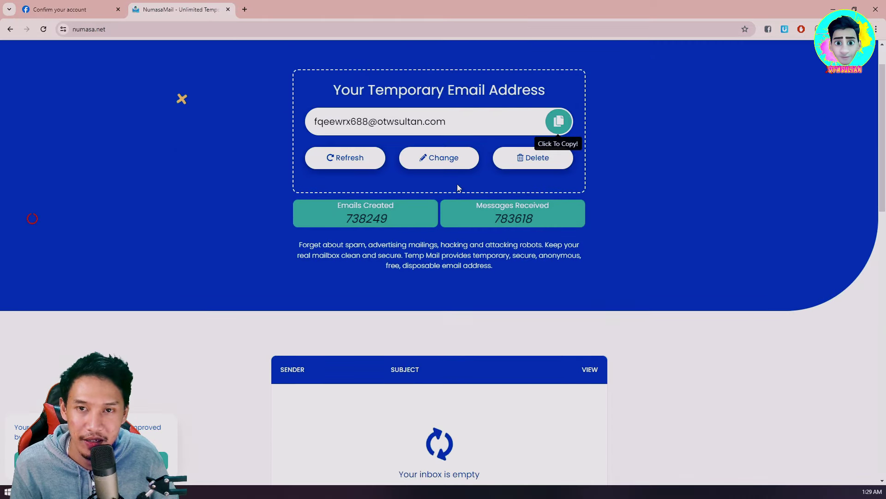
click(369, 160)
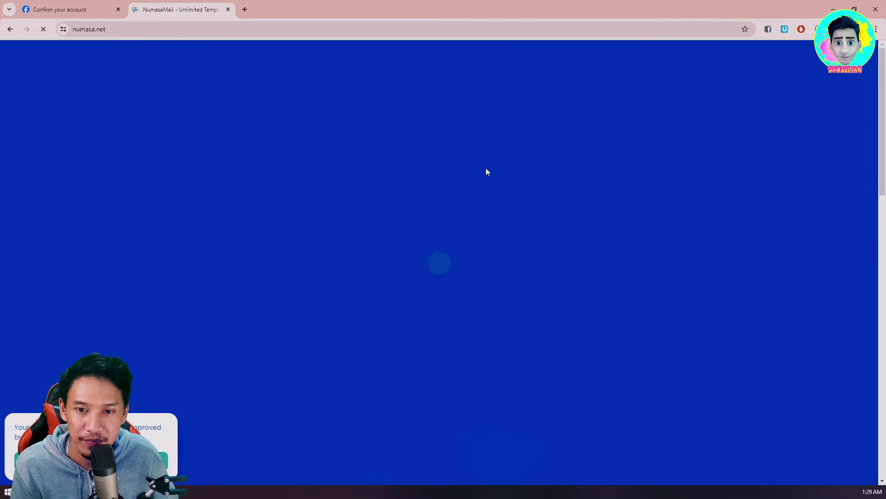
scroll(486, 172, down, 4)
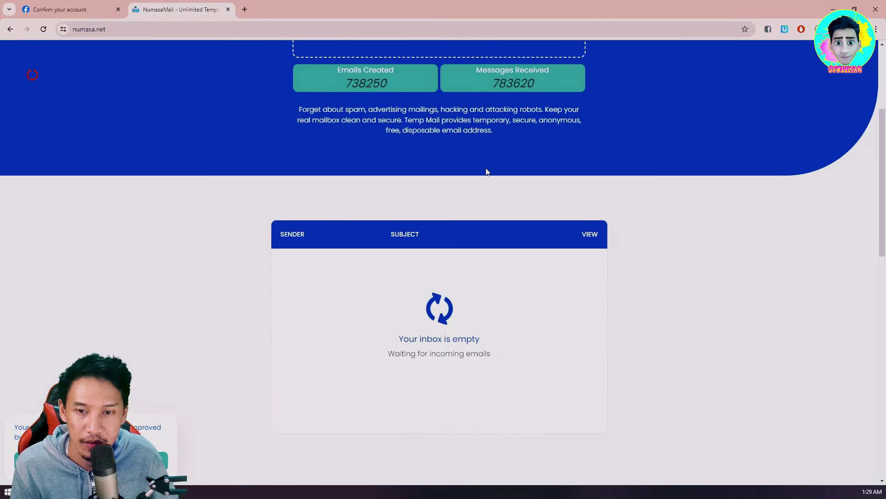
scroll(486, 171, up, 1)
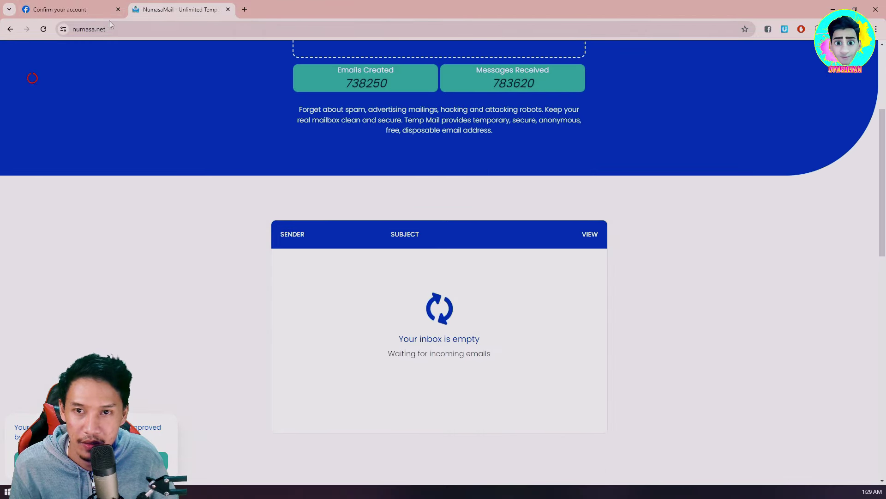
Have Facebook send the code again and recheck the NumasaMail inbox.
click(72, 16)
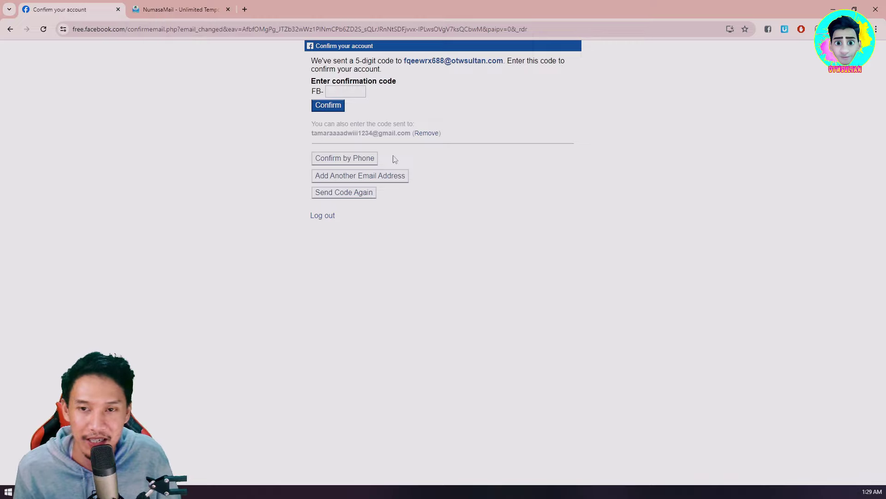
click(368, 194)
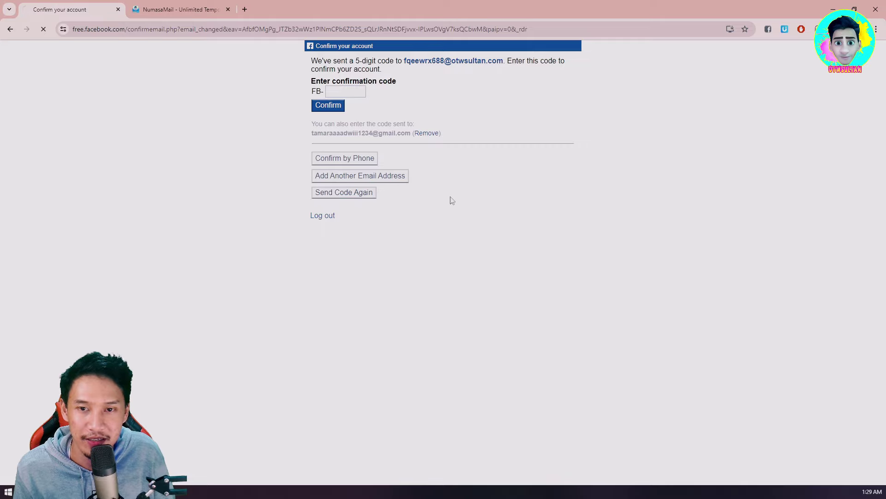
click(190, 12)
scroll(279, 135, up, 4)
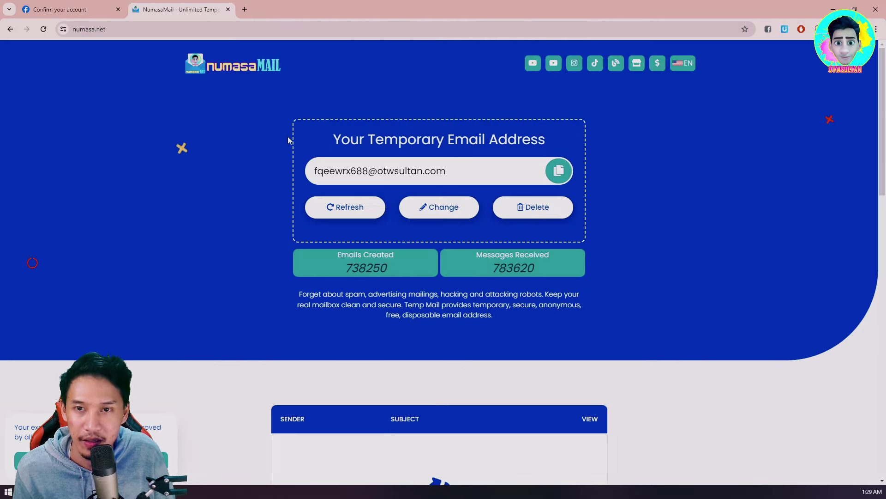
click(372, 209)
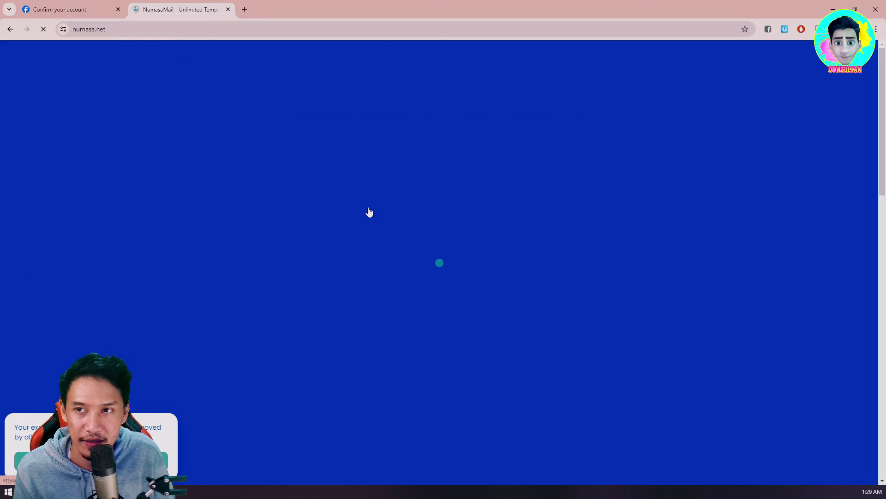
scroll(286, 161, down, 6)
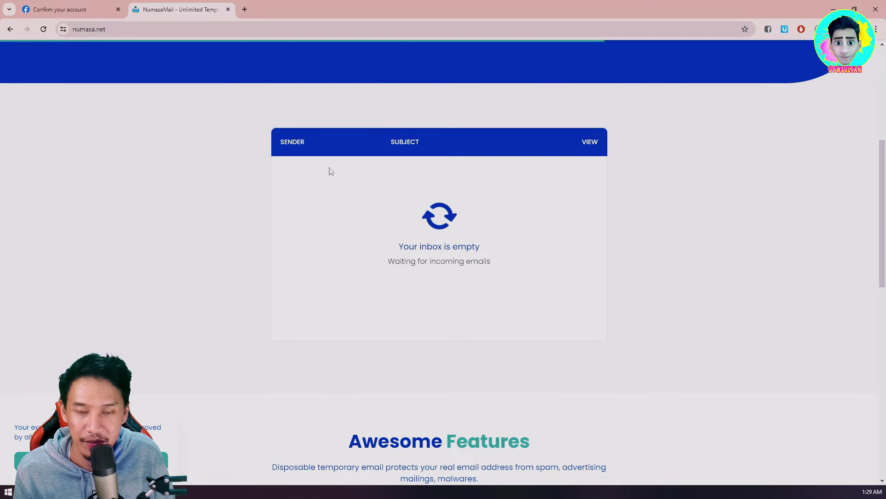
click(71, 12)
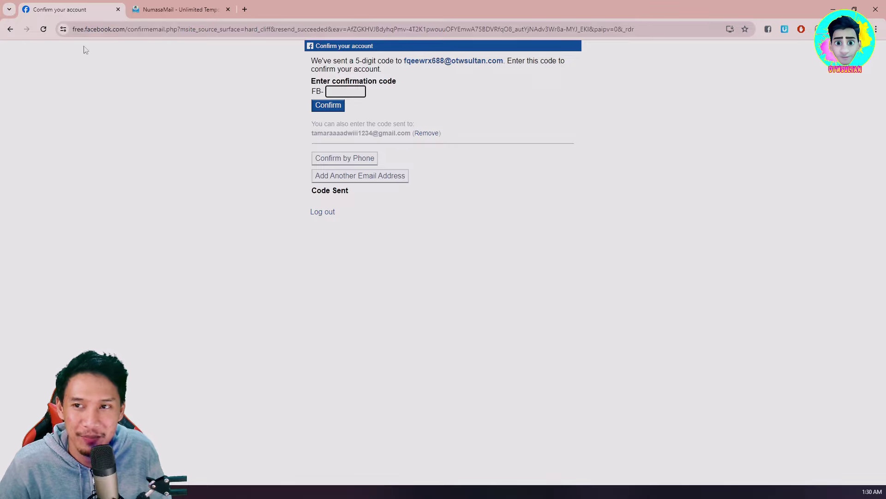
key(ctrl+Tab)
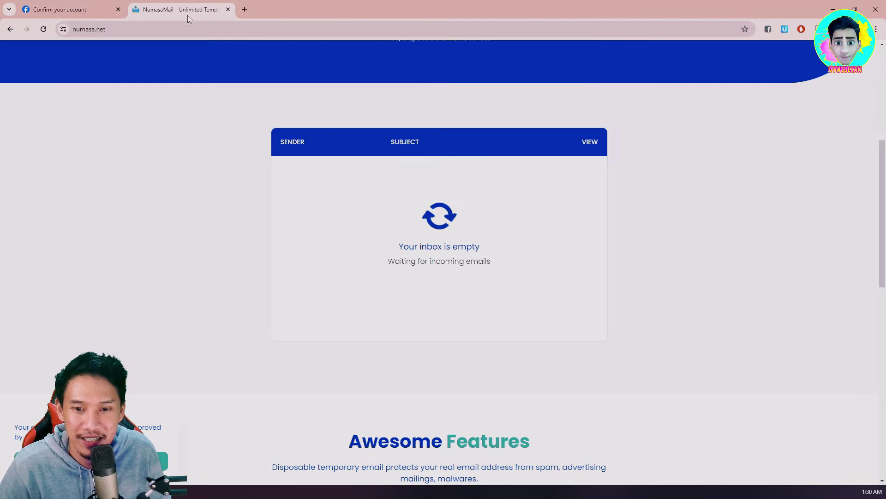
scroll(324, 148, down, 4)
scroll(325, 150, up, 8)
click(336, 168)
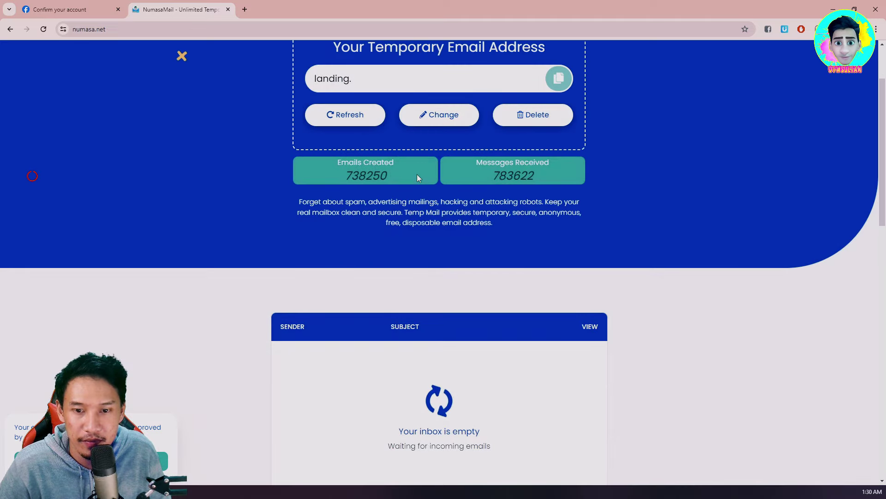
scroll(417, 178, down, 2)
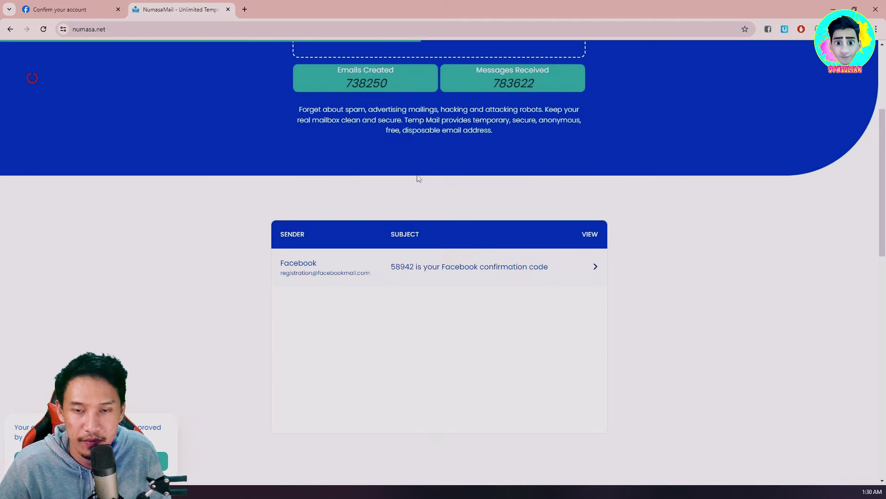
click(403, 272)
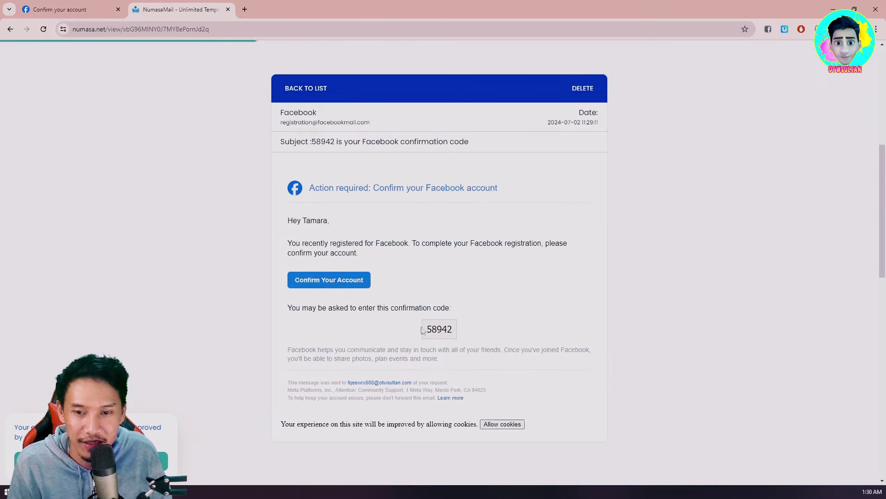
double_click(423, 325)
key(ctrl+c)
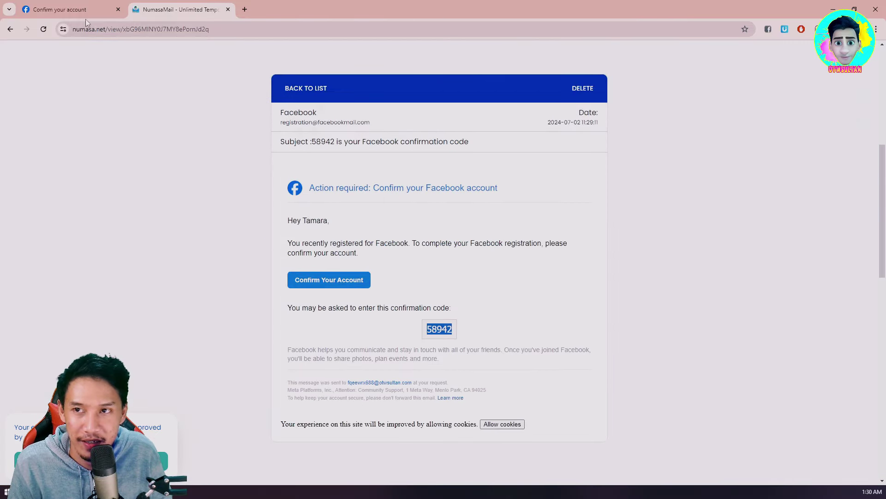
click(85, 11)
key(ctrl+v)
click(339, 104)
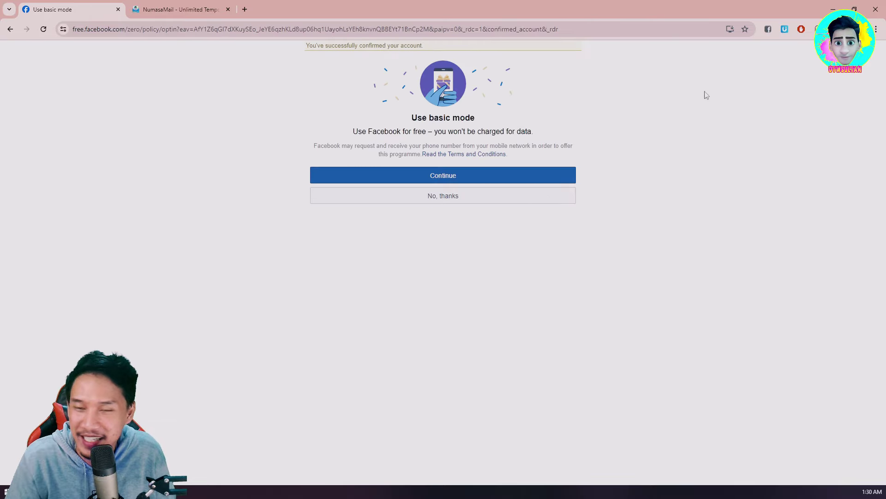
Zoom the page to 125%, decline basic mode and choose to keep using data.
key(ctrl+plus)
key(ctrl+plus)
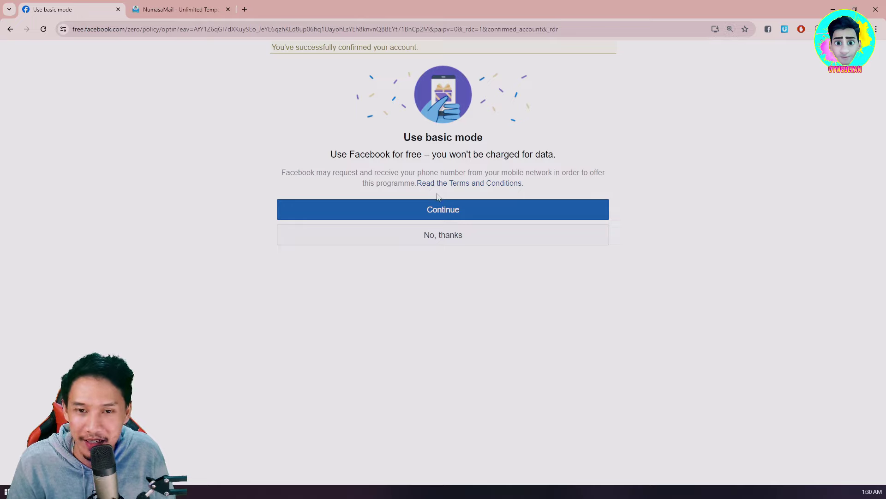
click(444, 238)
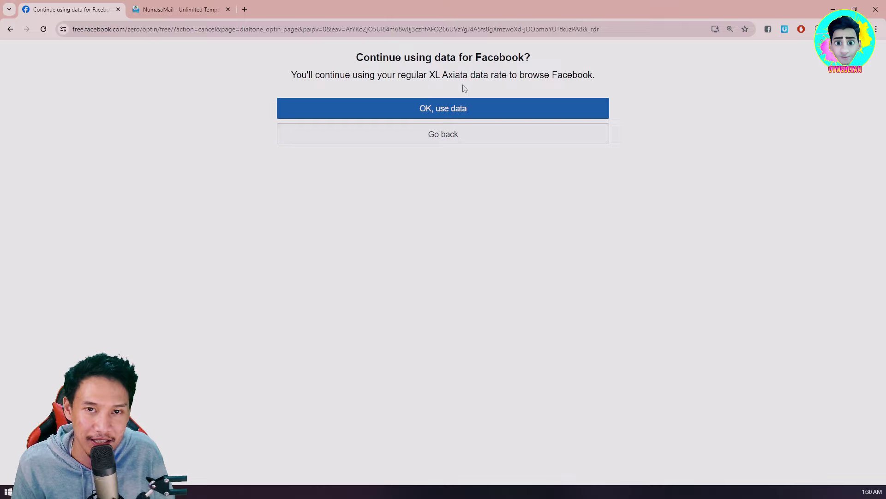
click(456, 108)
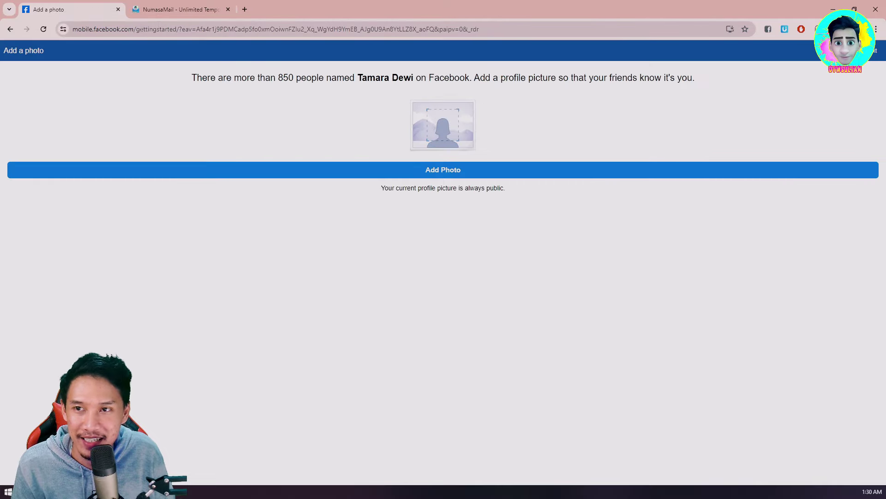
Strip the path from the page address and load the main facebook.com site.
drag(136, 29, 566, 43)
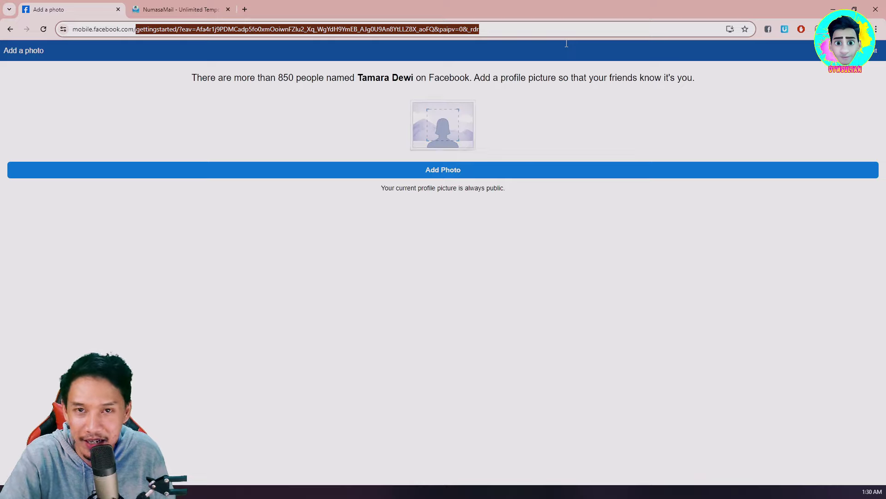
click(566, 48)
drag(513, 31, 99, 29)
key(BackSpace)
key(BackSpace)
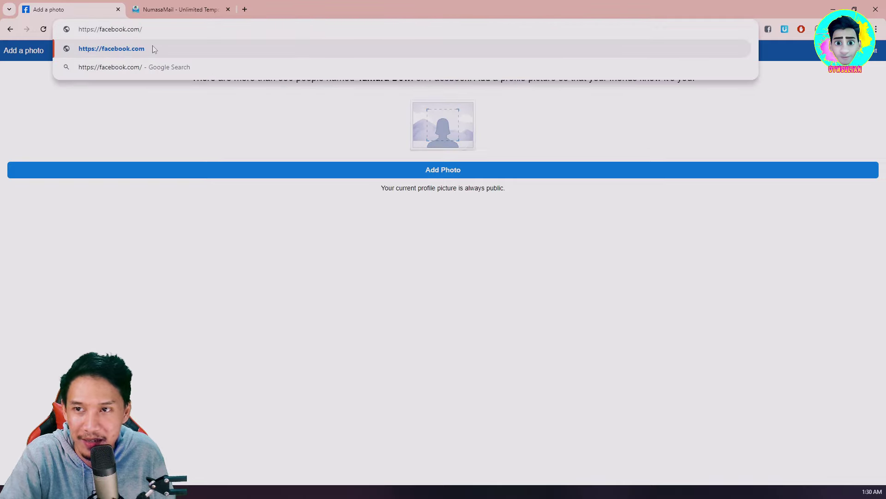
click(155, 49)
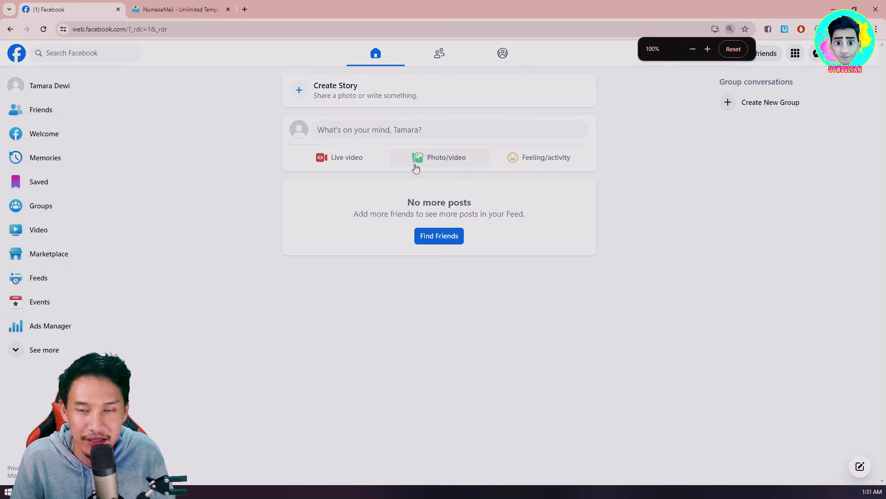
Go to your own profile and begin adding a profile picture from the setup steps.
click(818, 53)
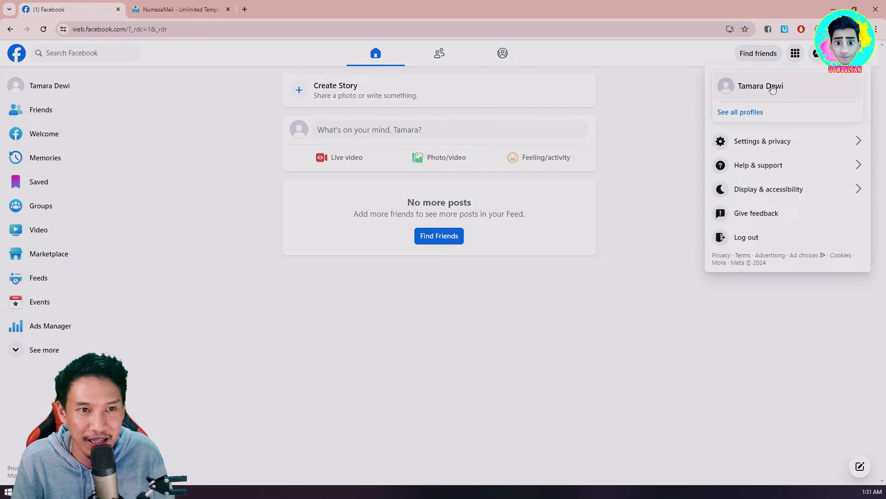
click(752, 88)
scroll(389, 247, down, 5)
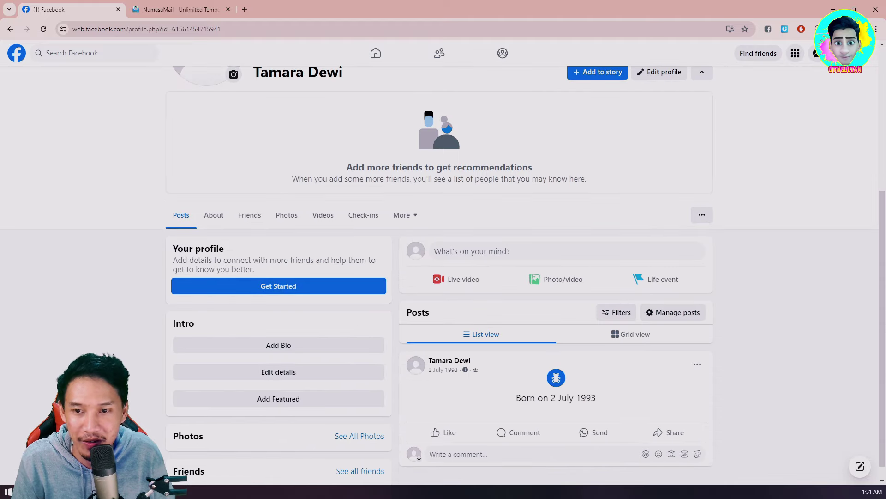
click(276, 288)
click(349, 286)
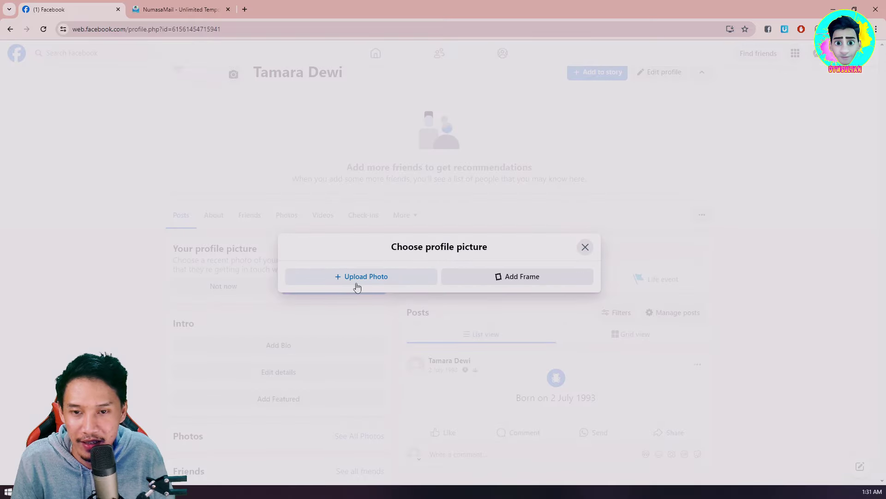
Upload an image file from the computer and save it as the profile picture.
click(383, 280)
scroll(365, 194, down, 10)
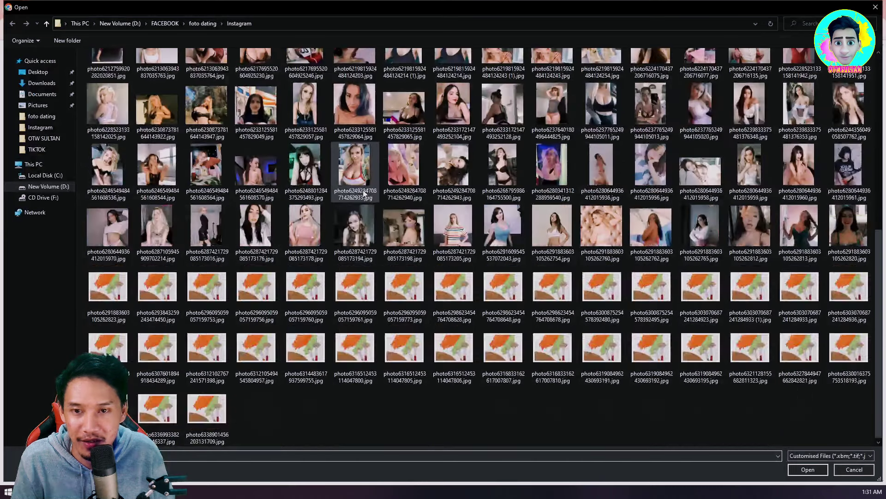
scroll(364, 194, up, 10)
double_click(466, 292)
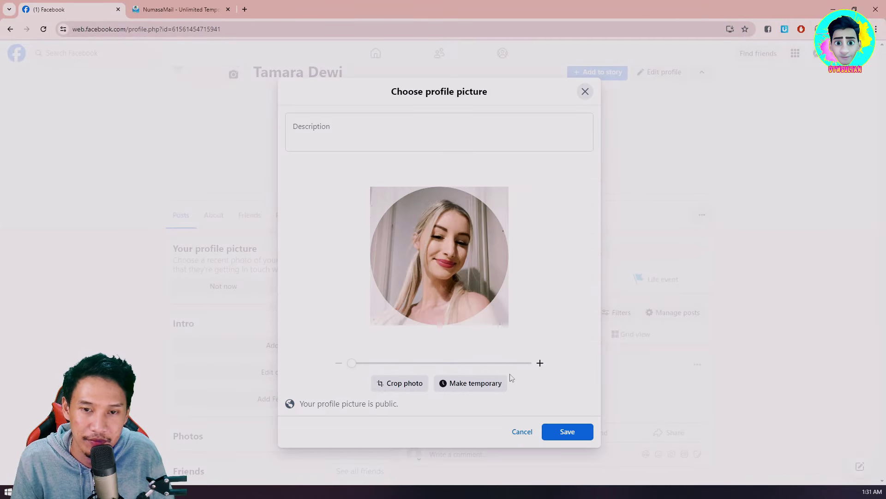
click(559, 432)
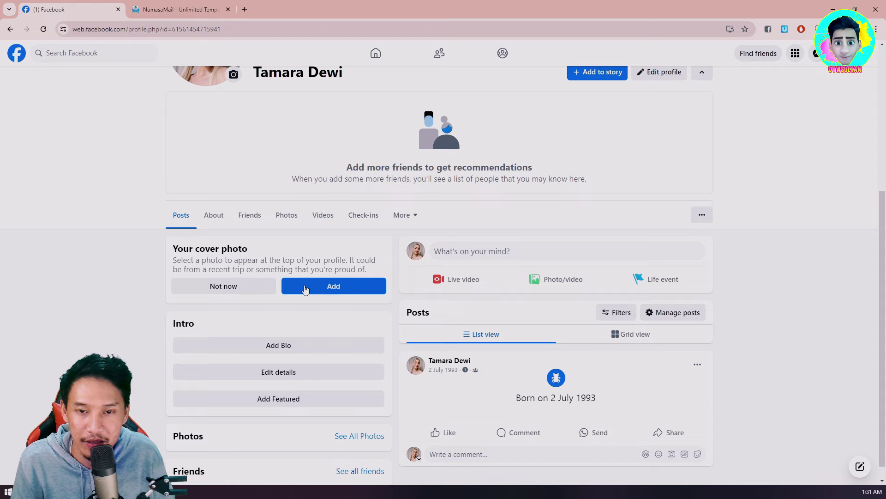
Set a recent photo as the profile cover photo.
click(305, 289)
click(364, 265)
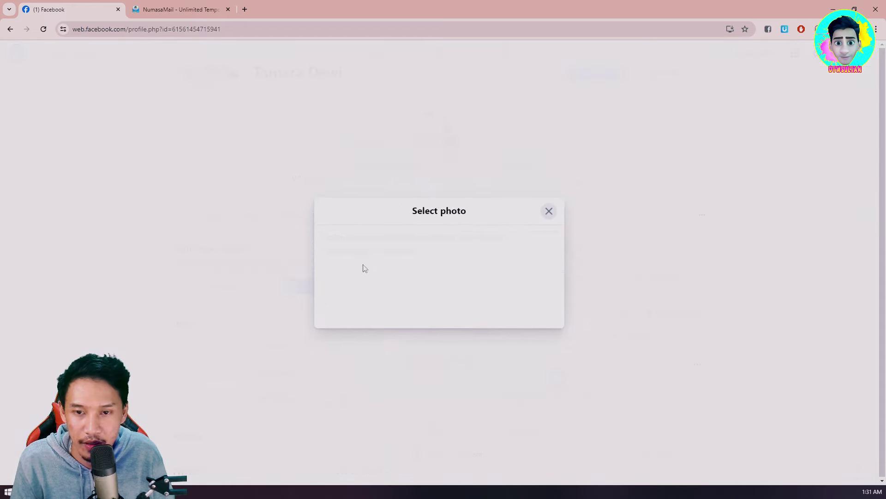
click(378, 215)
click(531, 336)
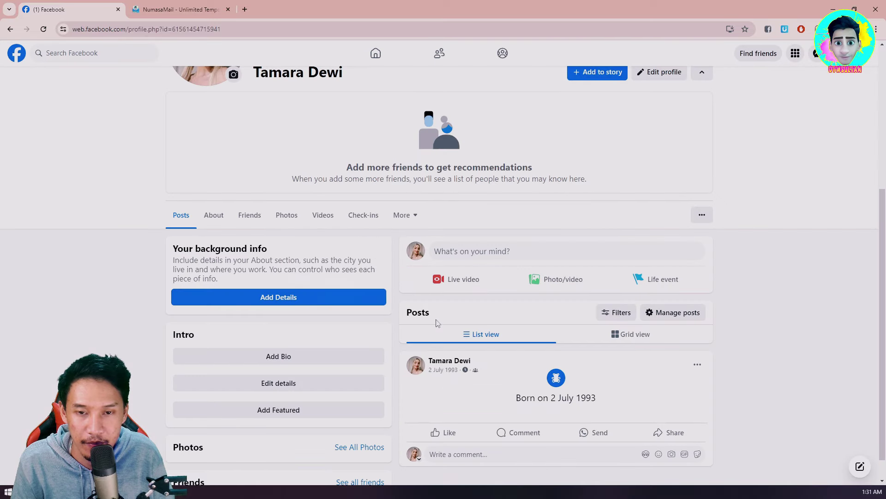
Set both hometown and current city to Dallas, Texas.
click(322, 296)
click(277, 283)
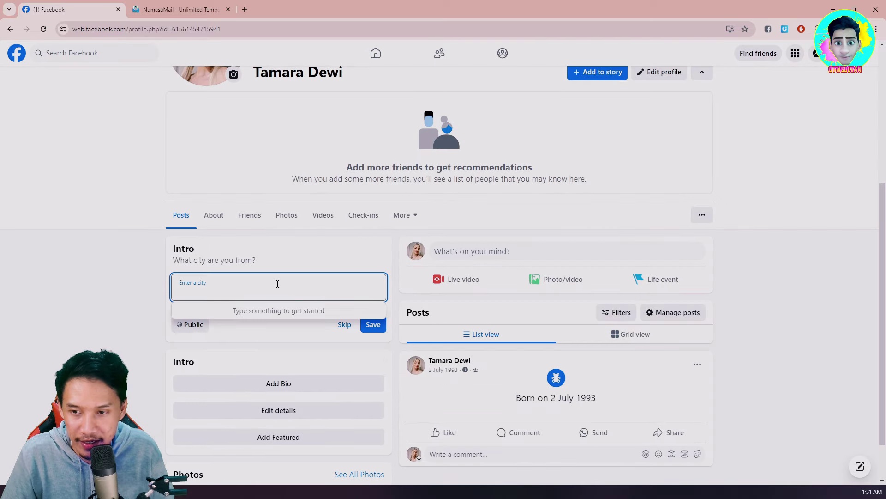
text(Dallas)
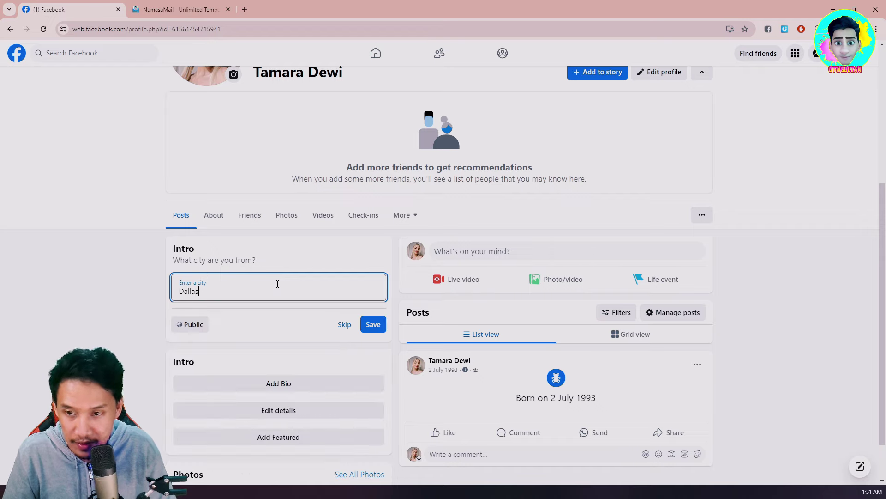
key(ctrl+a)
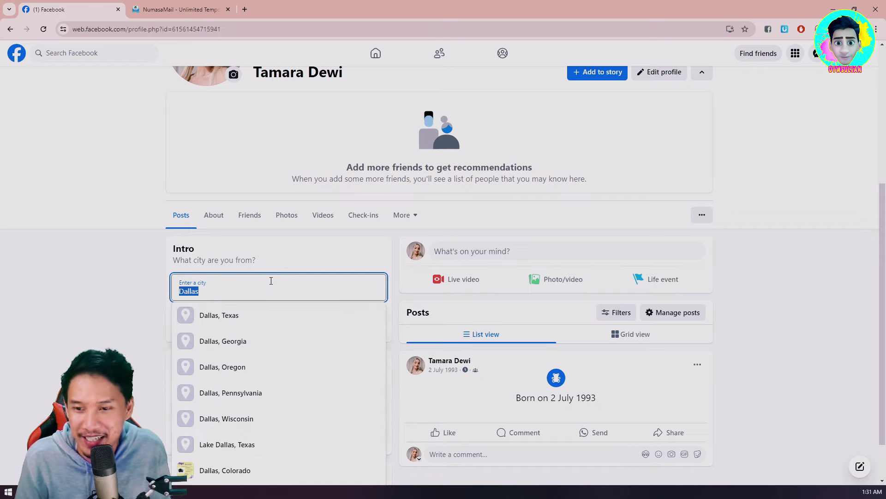
click(229, 317)
click(370, 327)
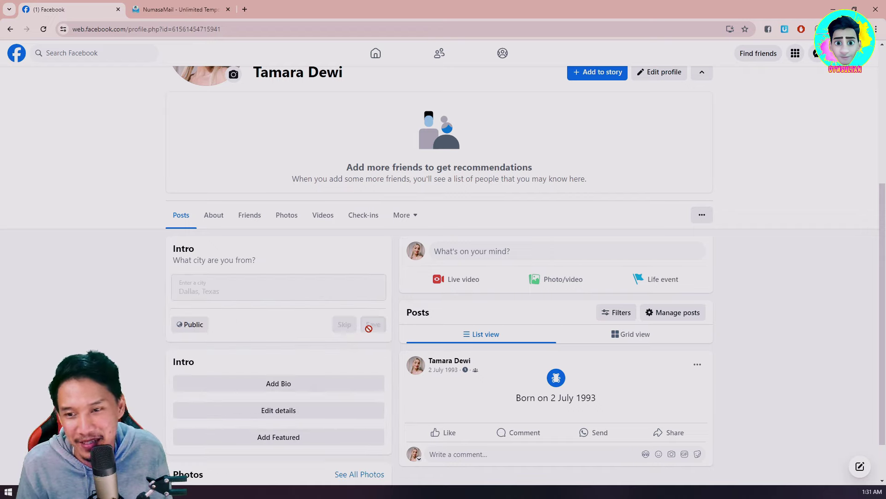
click(249, 291)
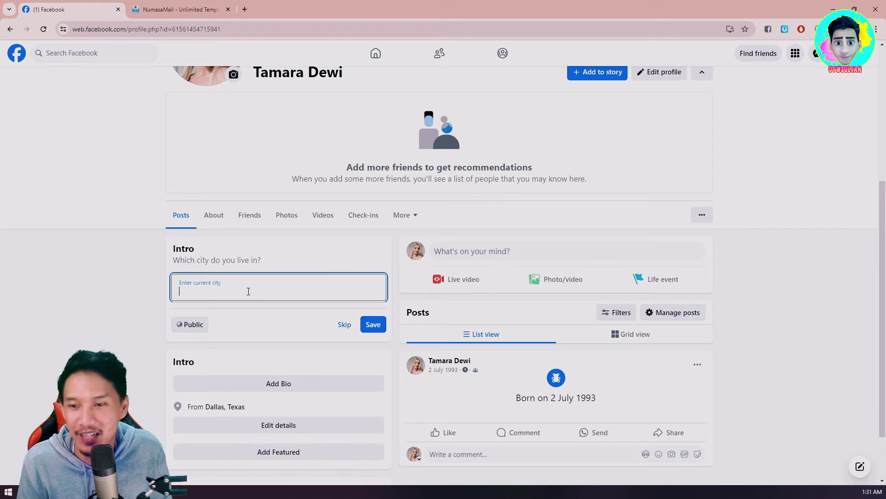
text(Dallas)
click(261, 317)
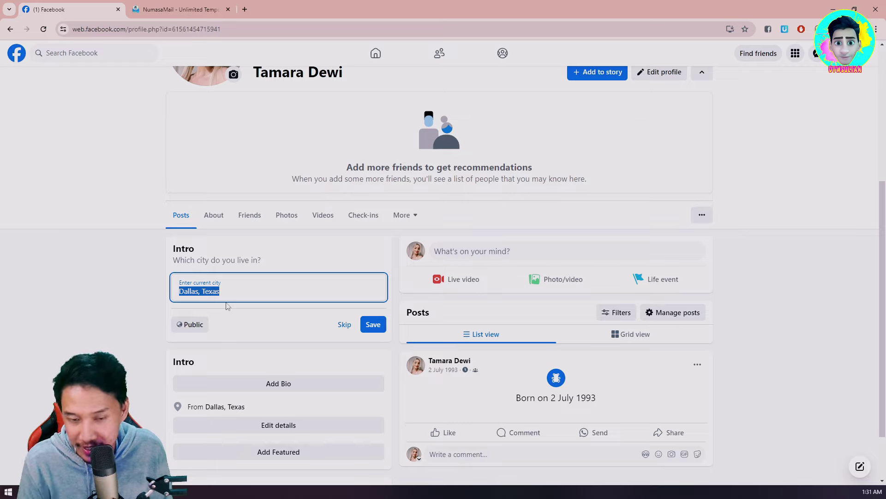
click(370, 327)
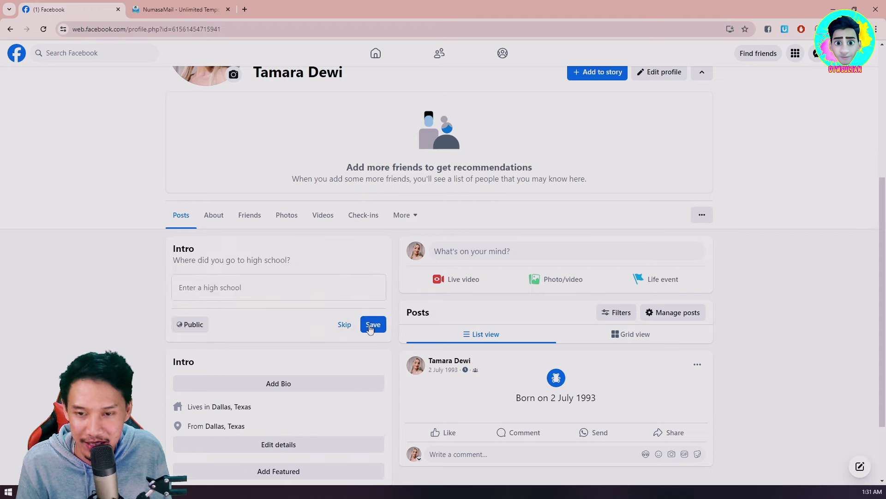
Add Jesuit College Preparatory School of Dallas as high school and Dallas Mavericks as university.
click(271, 289)
text(Dallas)
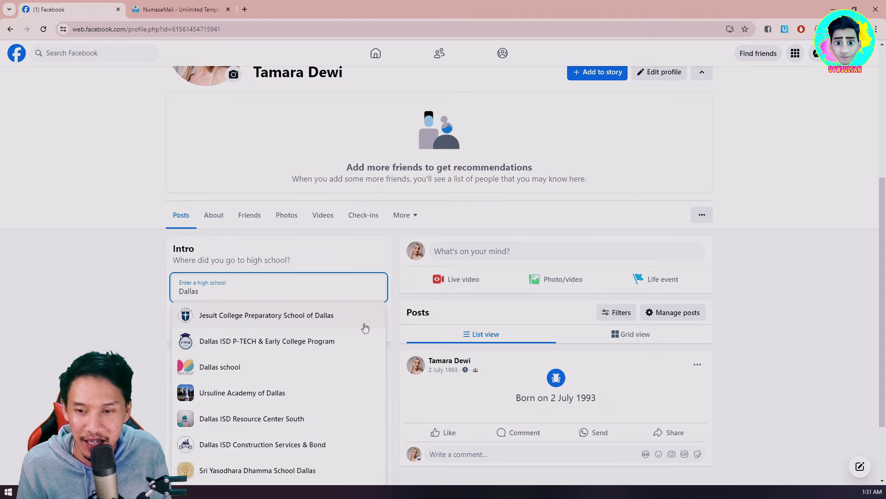
click(358, 323)
click(367, 320)
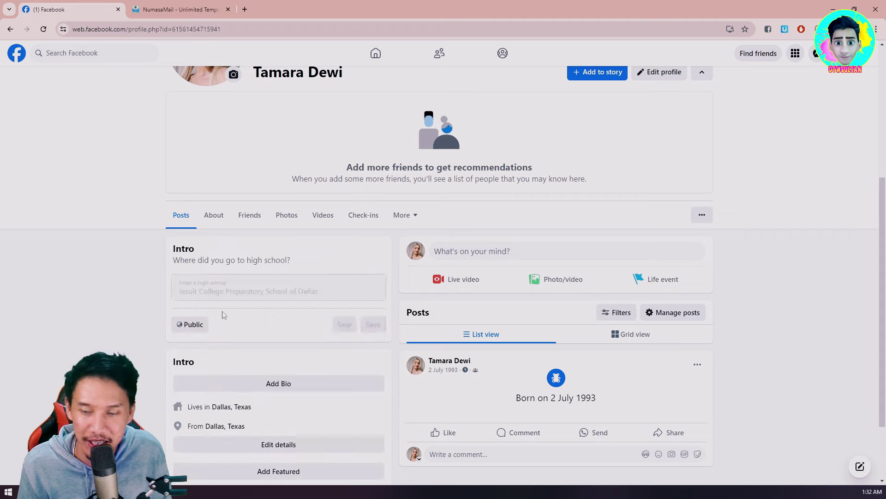
click(271, 292)
text(Dallas)
click(373, 329)
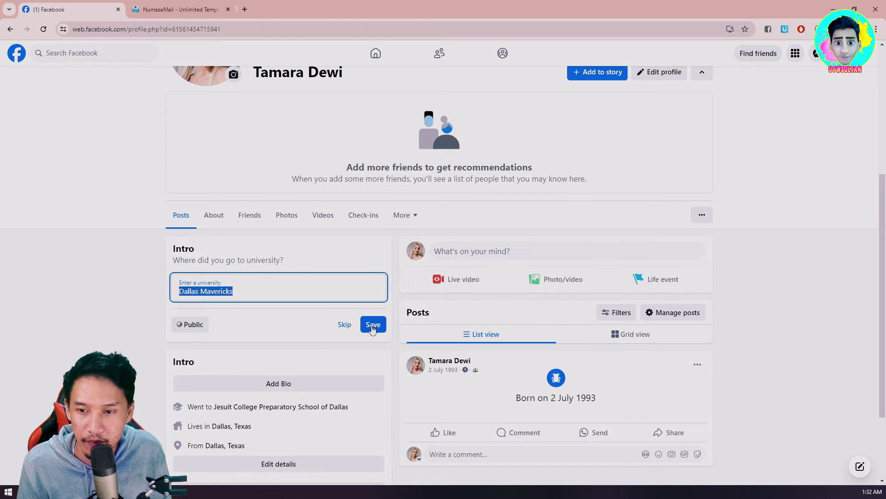
click(372, 323)
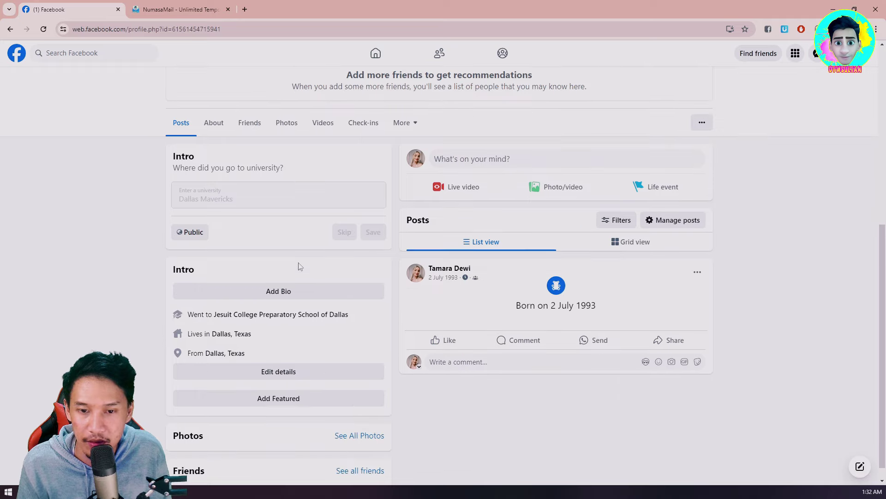
Add Dallas Mavericks as the workplace and save it.
click(236, 248)
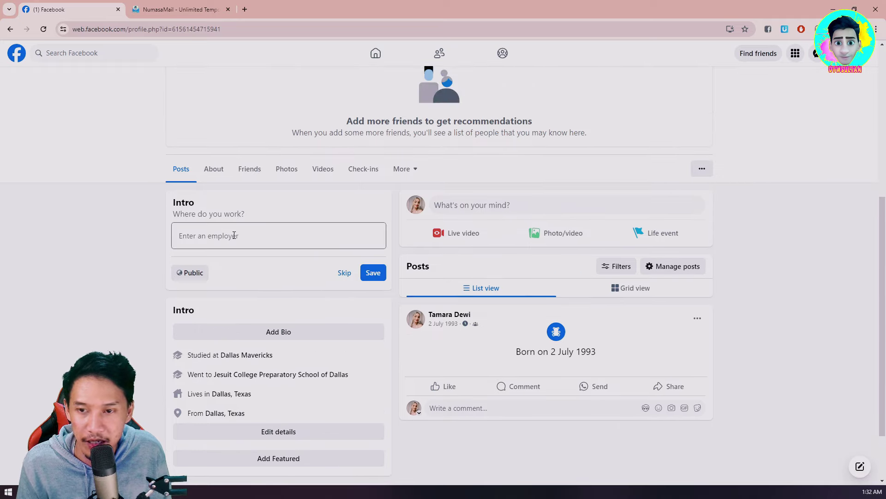
text(Dallas)
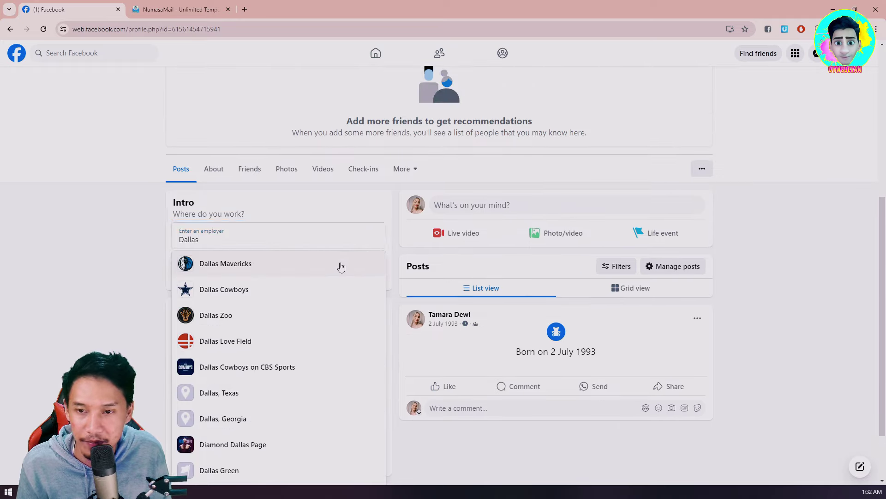
click(342, 265)
click(370, 317)
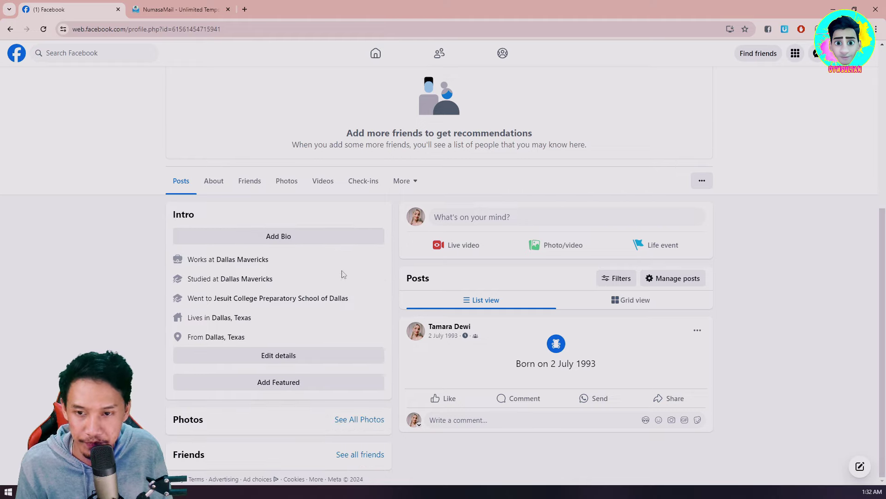
Search Facebook for a person's name and open the suggested results.
scroll(323, 277, up, 2)
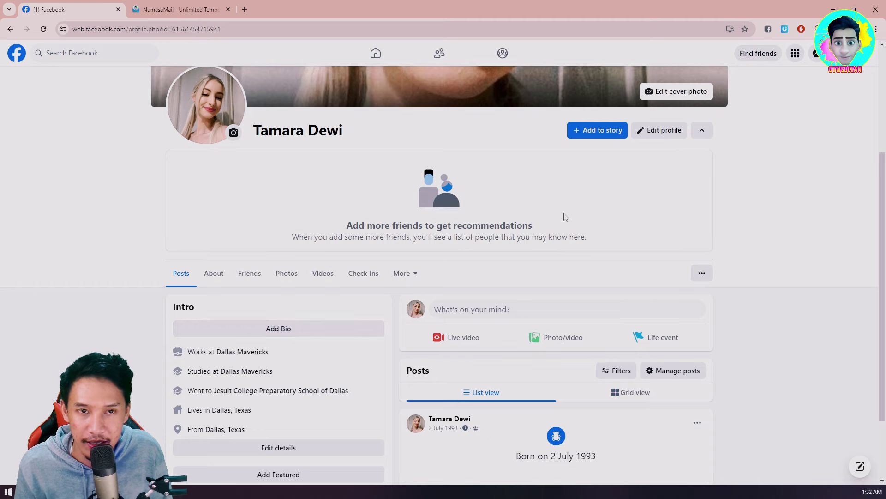
scroll(188, 224, down, 2)
scroll(393, 329, up, 4)
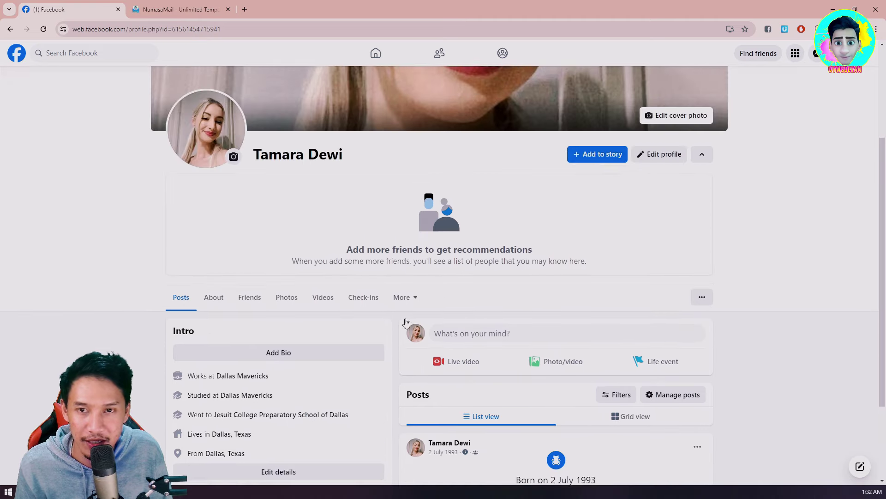
click(89, 52)
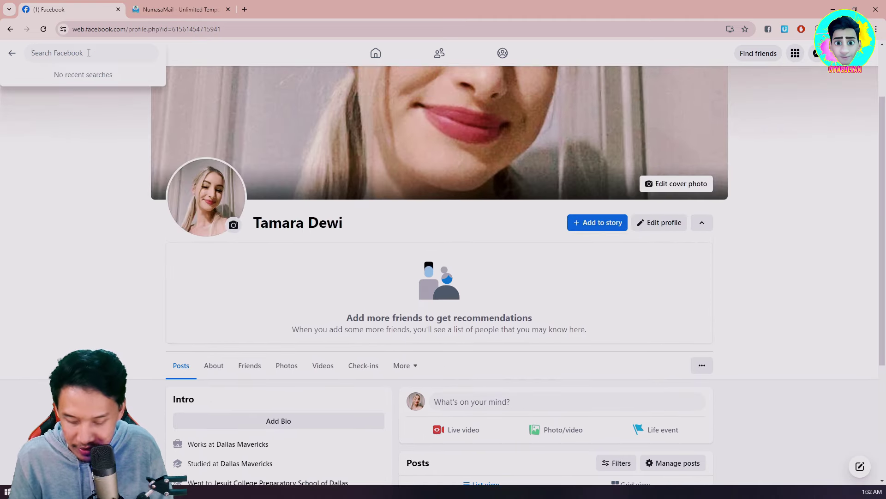
text(De)
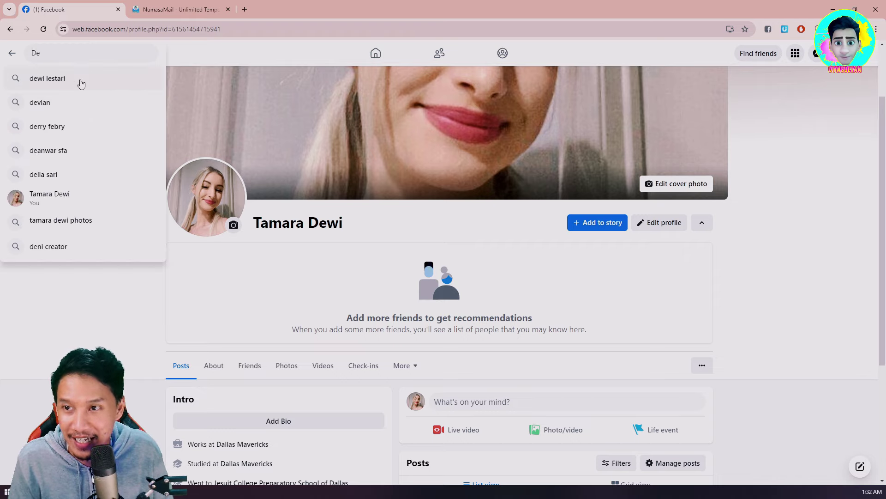
click(80, 80)
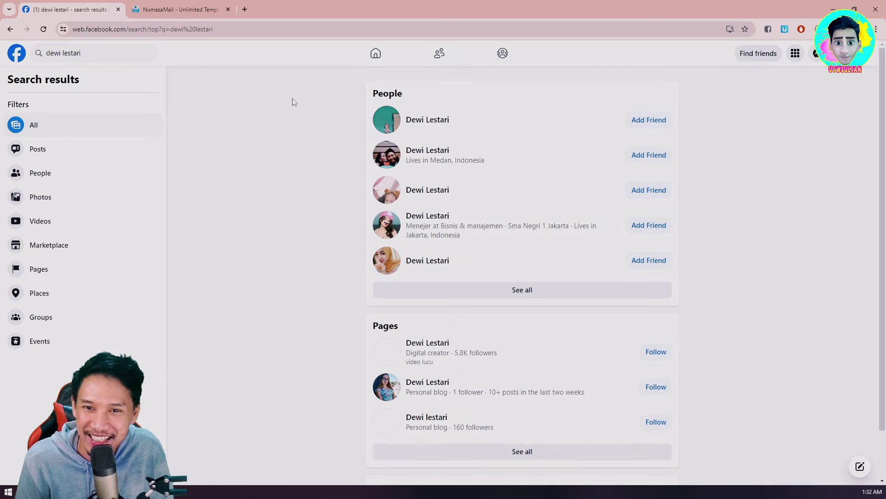
Send friend requests to the first three people listed, then return home.
click(660, 123)
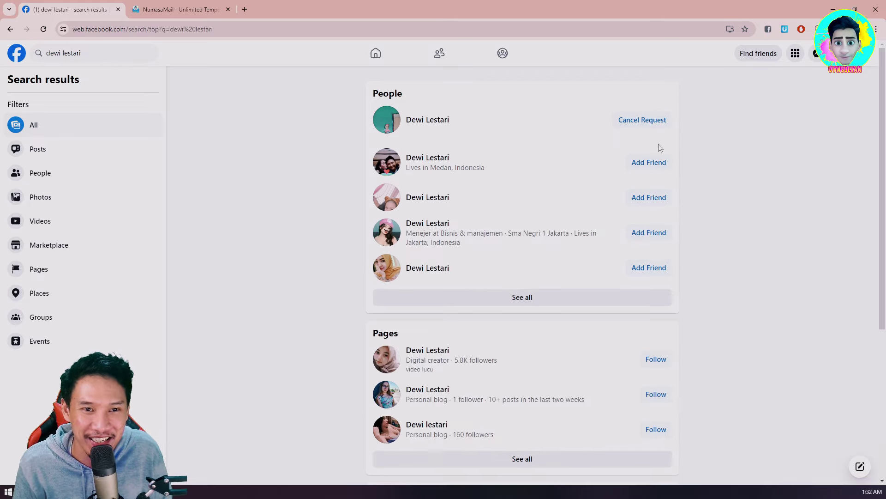
click(654, 166)
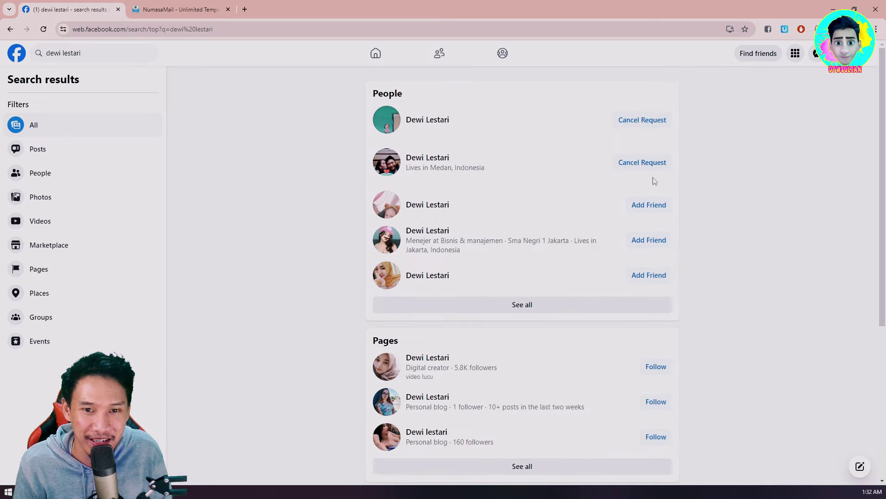
click(653, 204)
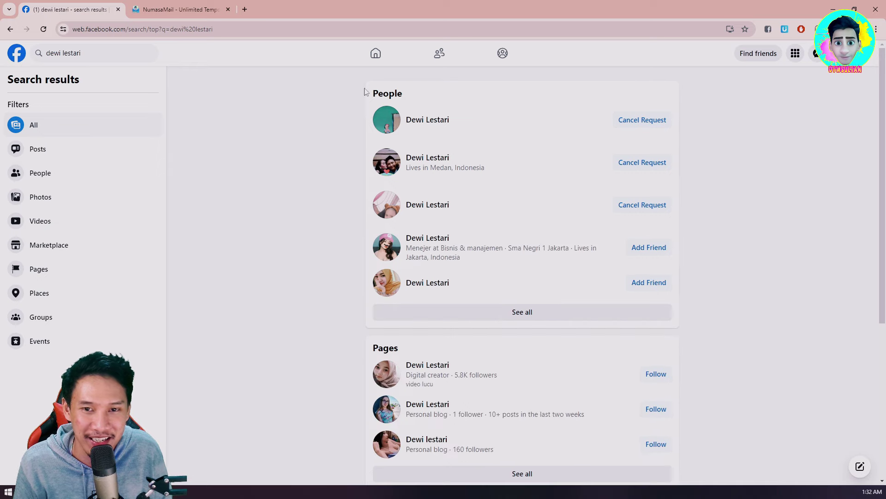
click(374, 63)
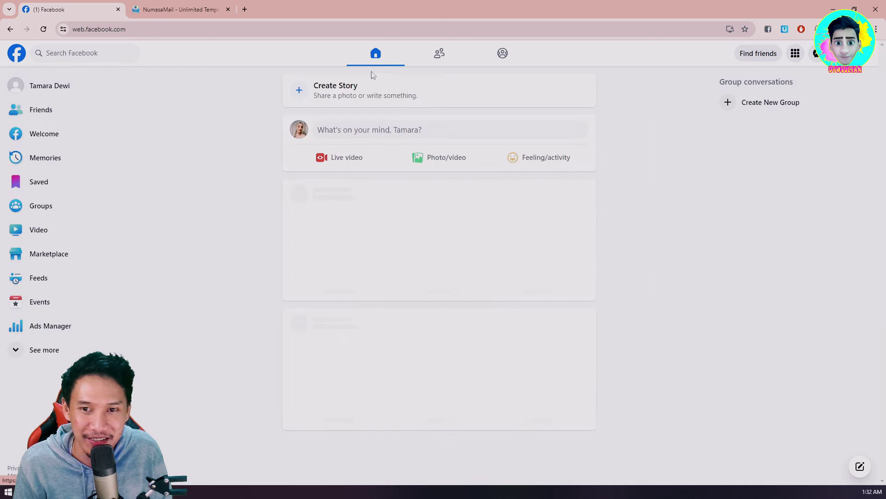
Search 'nba' and follow the NBA, LeBron James and Los Angeles Lakers pages.
click(116, 53)
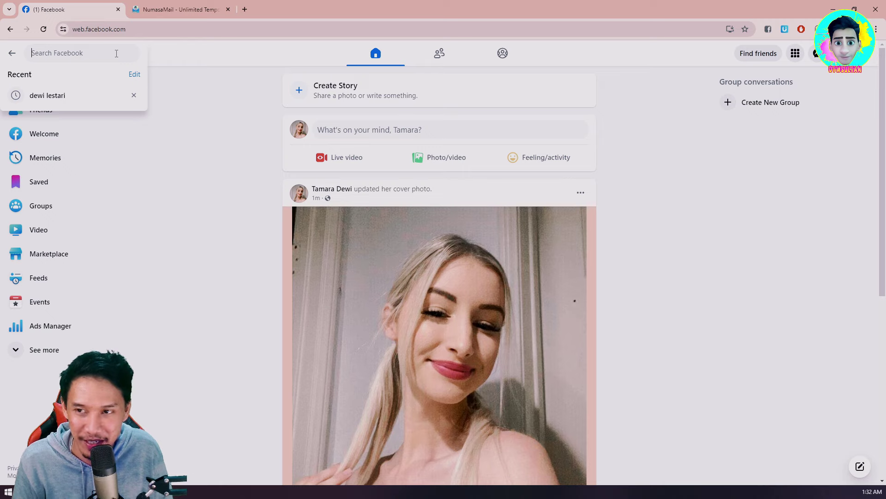
text(nba)
key(Return)
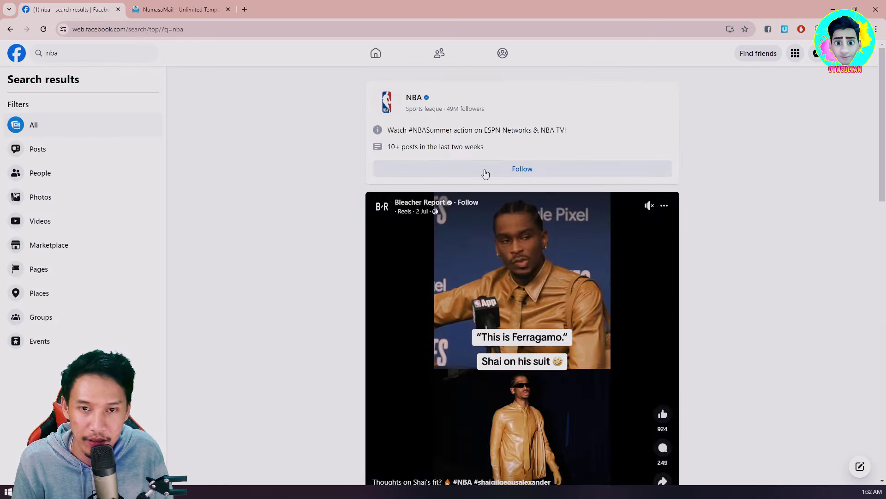
click(485, 171)
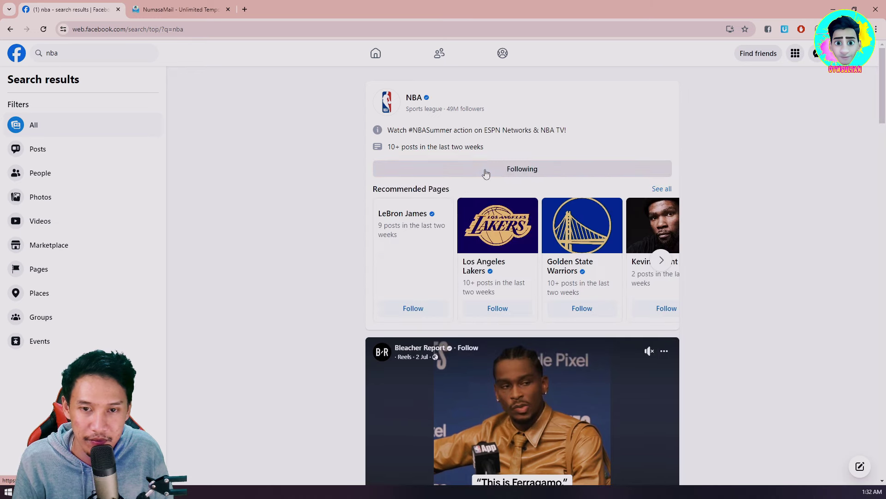
click(414, 308)
click(498, 308)
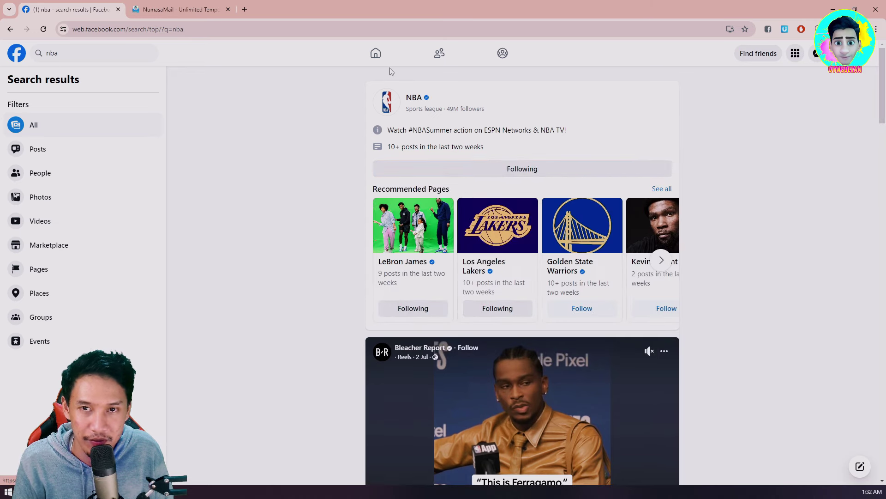
click(376, 59)
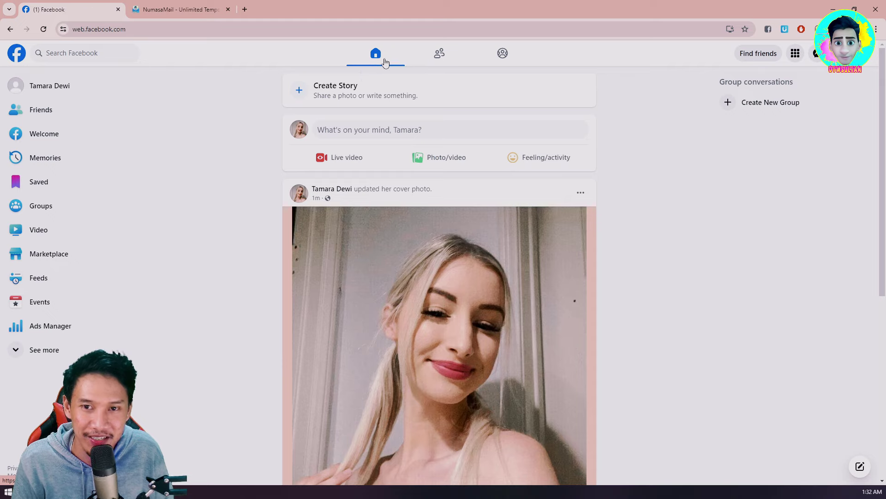
Start a new post and make Public the default audience.
click(390, 131)
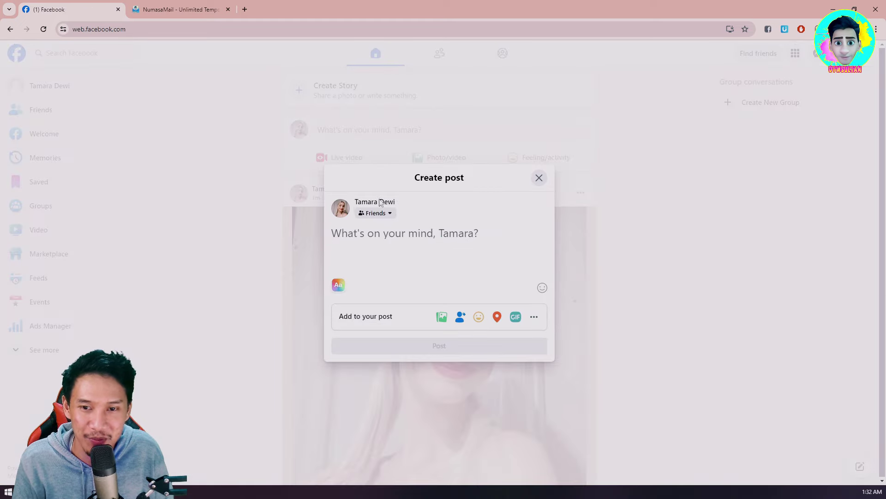
click(377, 214)
click(369, 224)
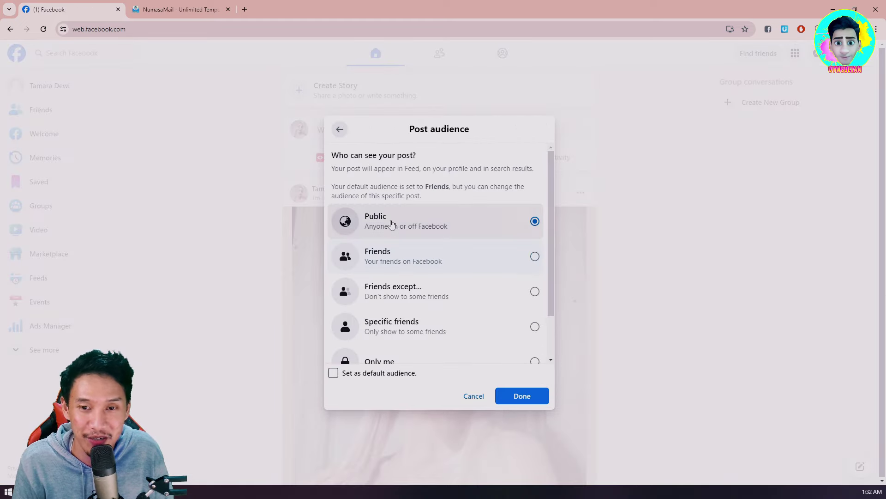
click(406, 374)
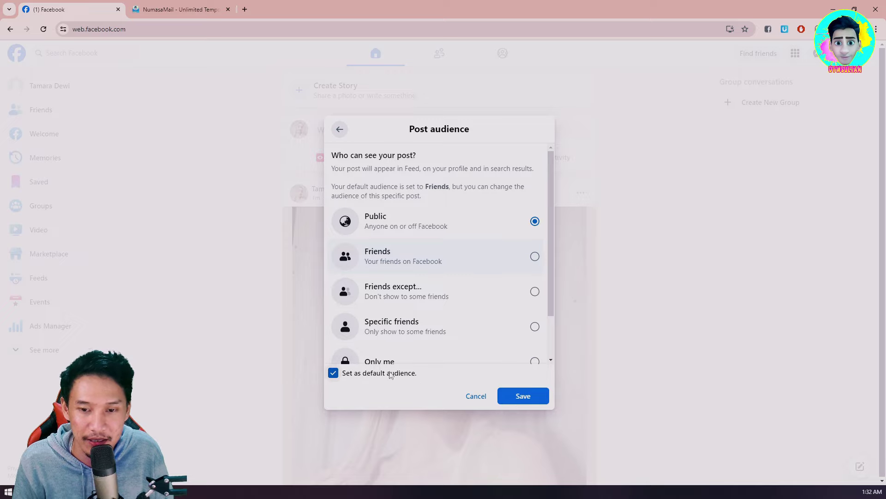
click(507, 395)
Write 'Dallas', check in at Dallas, TX, and publish the post.
text(Dallas)
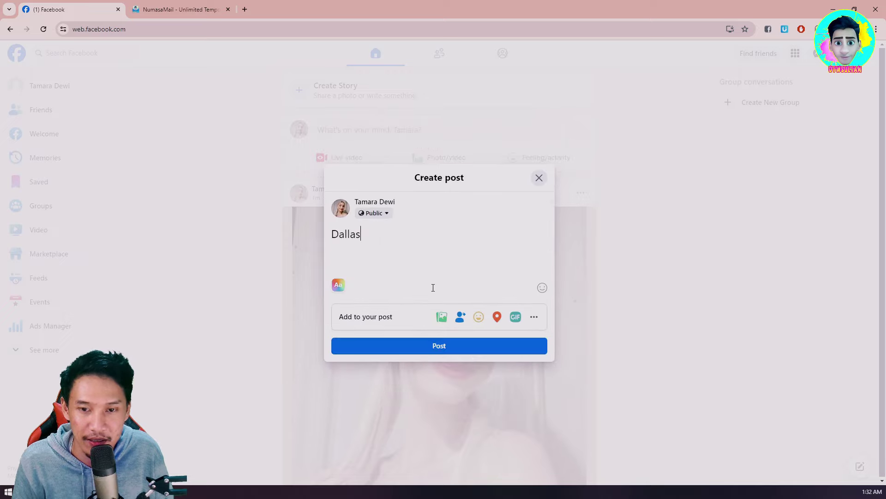
click(497, 317)
text(Dallas)
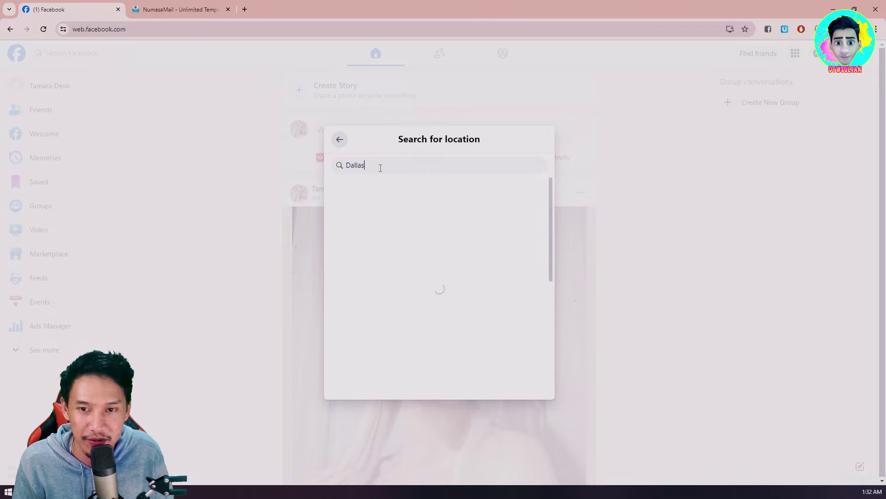
click(388, 189)
click(437, 365)
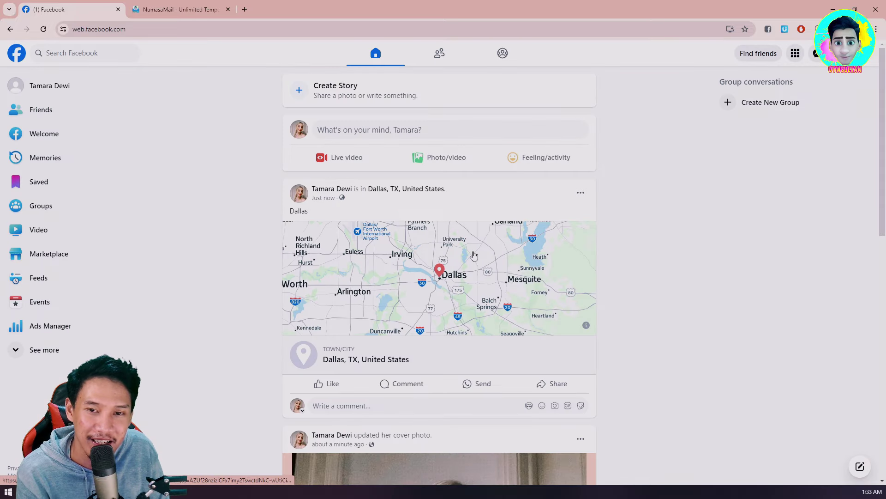
scroll(473, 254, down, 8)
scroll(574, 178, up, 8)
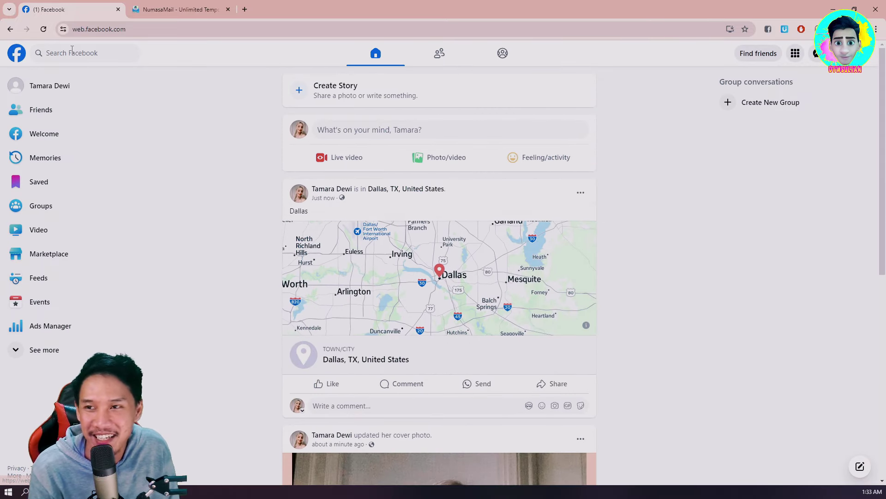
click(42, 29)
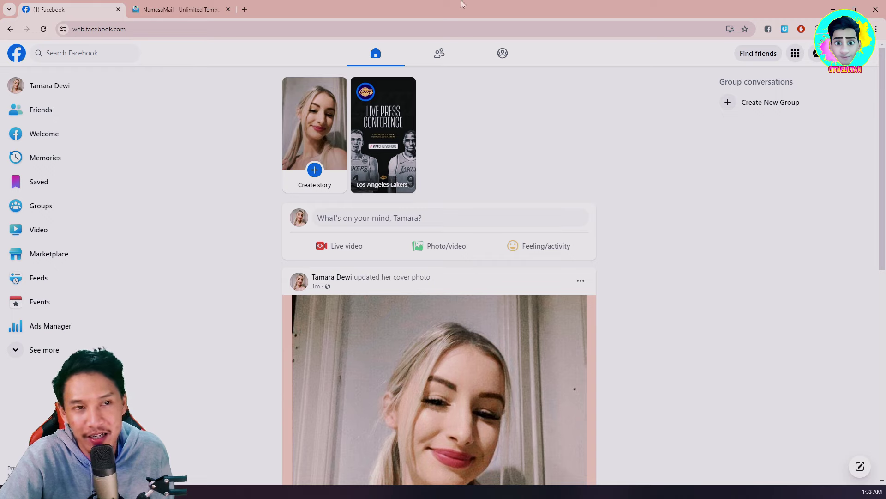
click(785, 29)
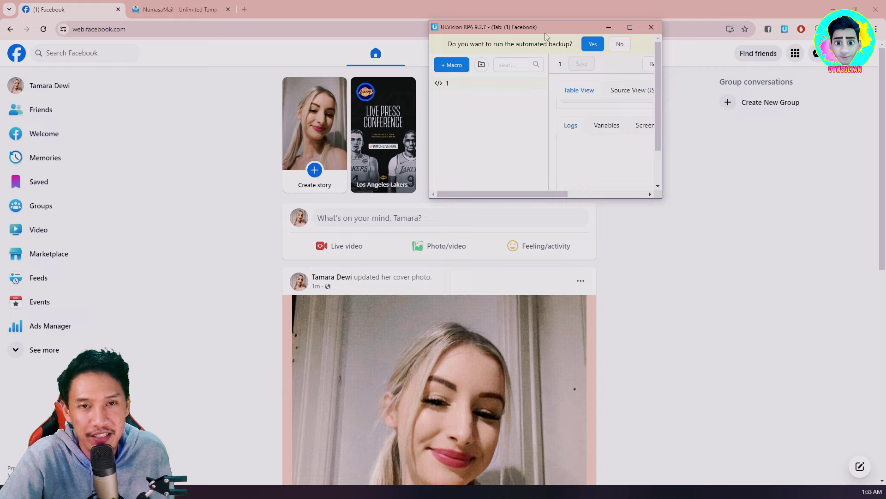
click(651, 27)
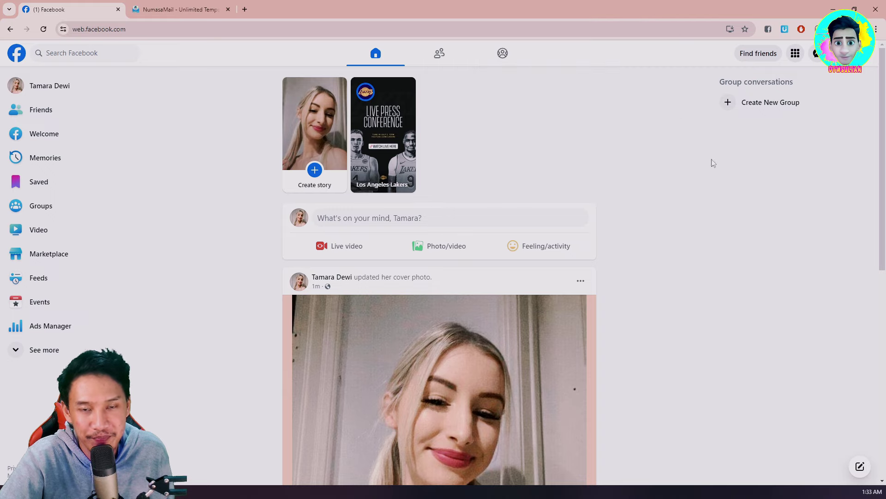